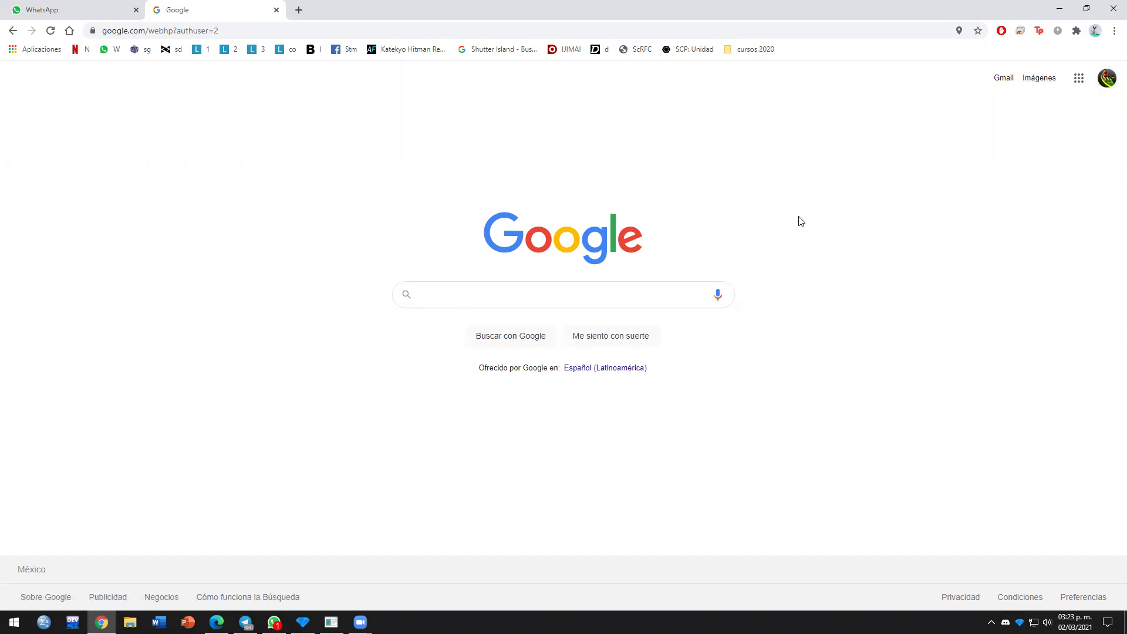
Step: Open Google Calendar from the Google apps grid
{"action": "left_click", "coordinate": [1078, 80]}
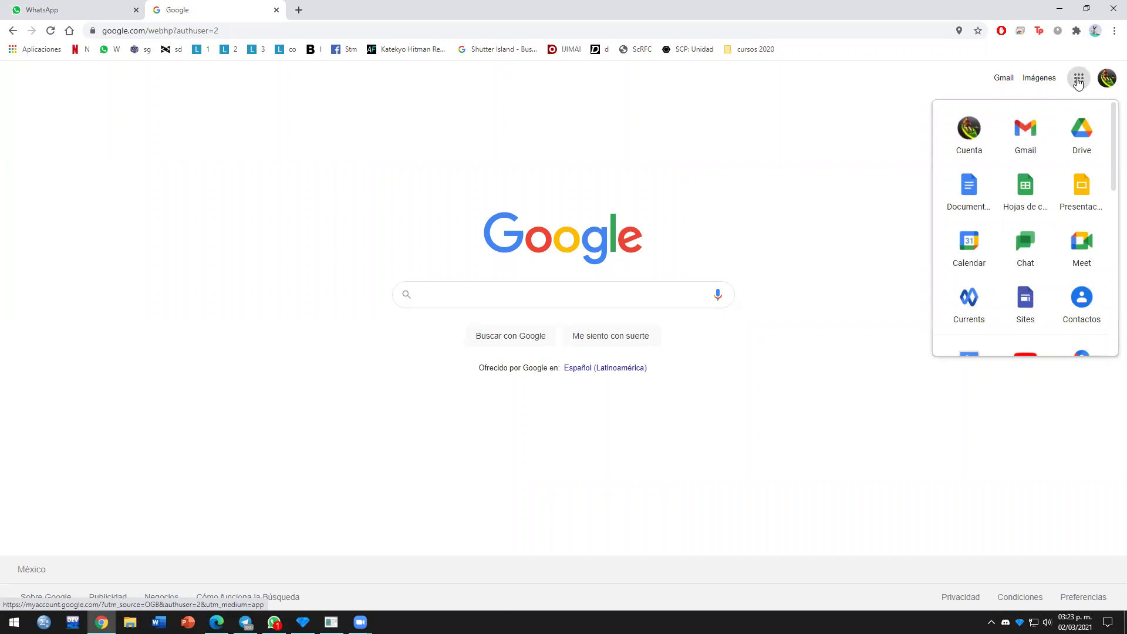
{"action": "left_click", "coordinate": [974, 254]}
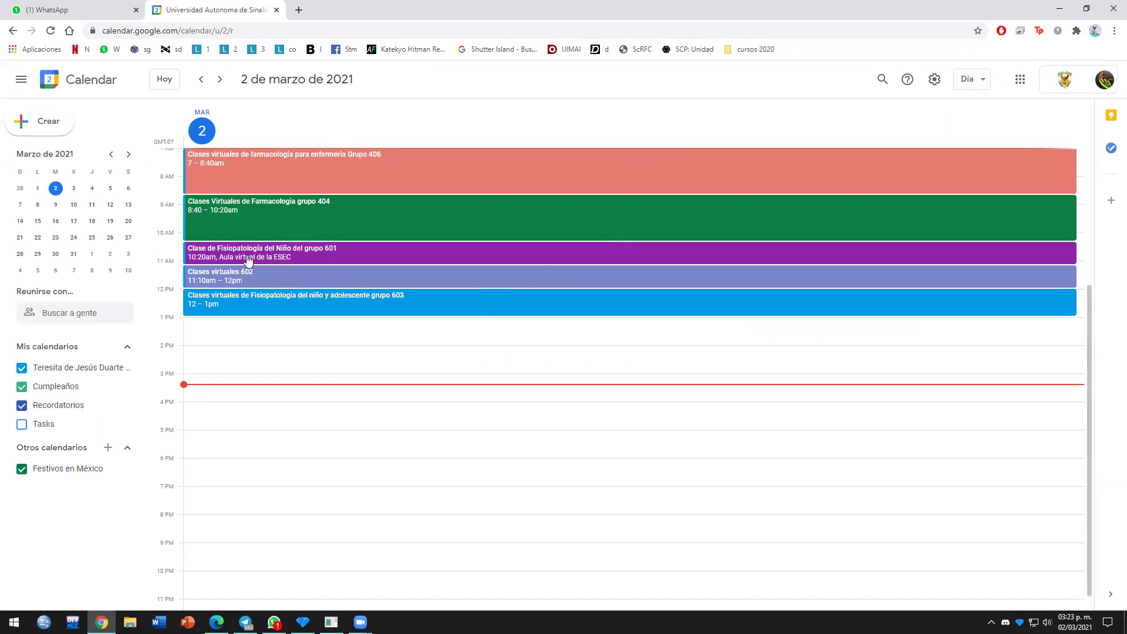
Step: Start a new 7:00–8:00 AM event on Monday 8 March 2021
{"action": "left_click", "coordinate": [37, 206]}
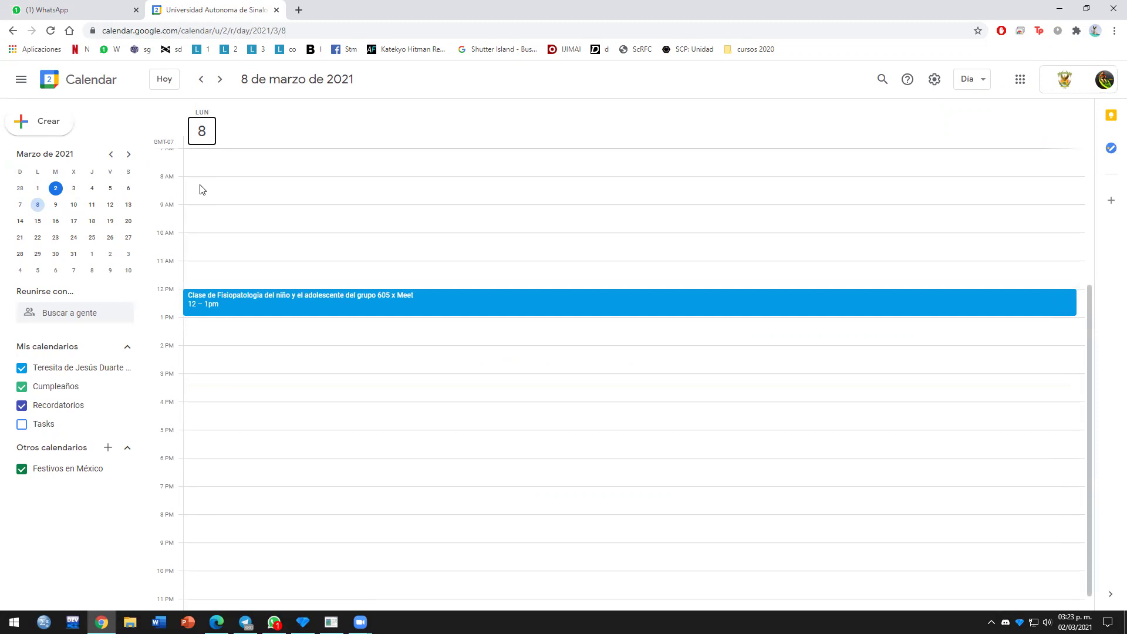
{"action": "double_click", "coordinate": [186, 156]}
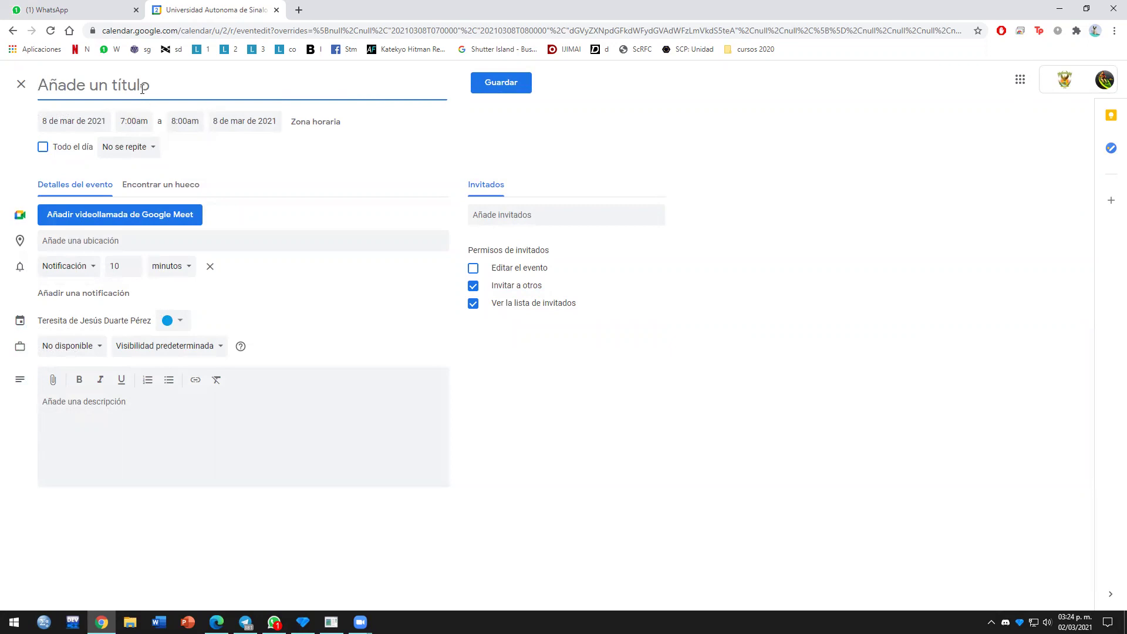
Step: Title the event 'Clase para video', correcting 'par' to 'para'
{"action": "type", "text": "Clase parr video"}
{"action": "left_click", "coordinate": [108, 86]}
{"action": "type", "text": "a"}
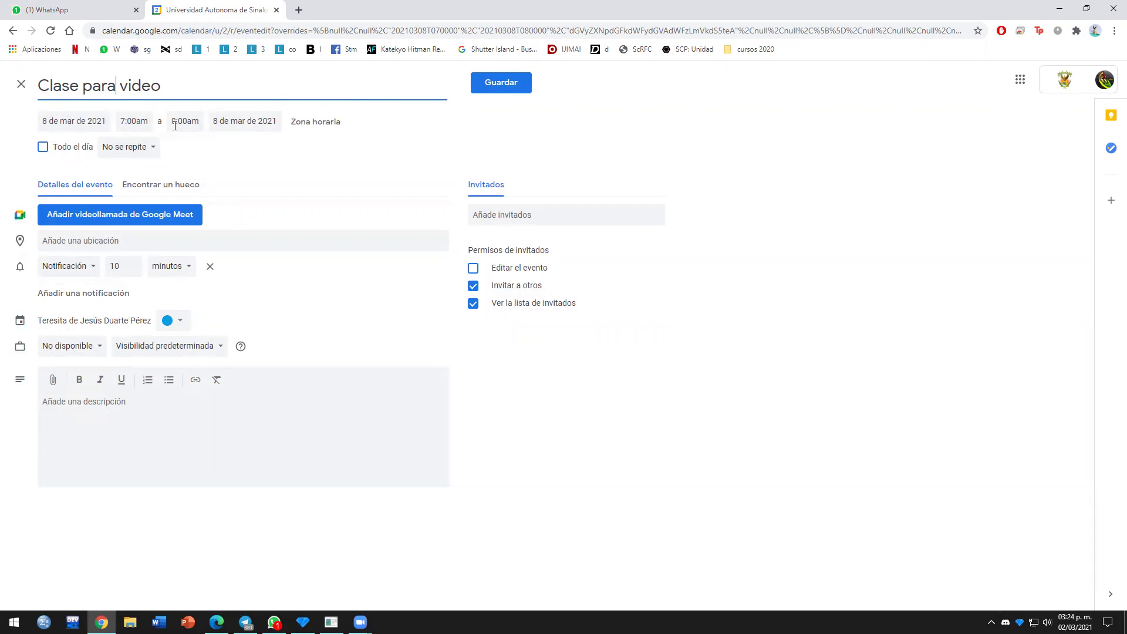
Step: Set a custom weekly repeat on Monday that ends on 6 July 2021
{"action": "left_click", "coordinate": [119, 148]}
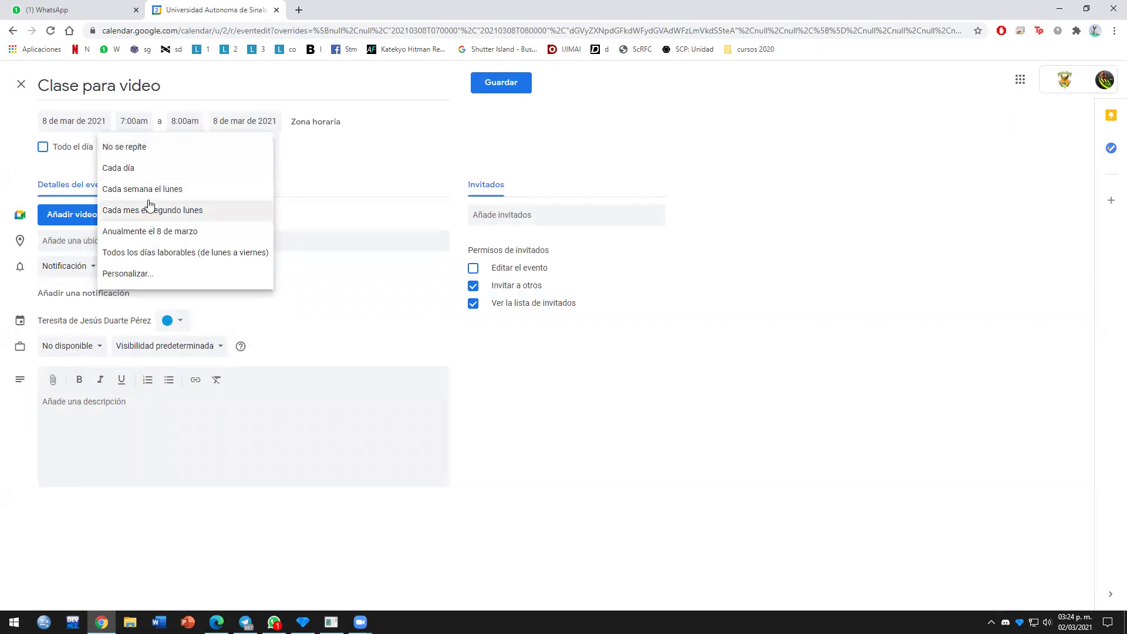
{"action": "left_click", "coordinate": [130, 274]}
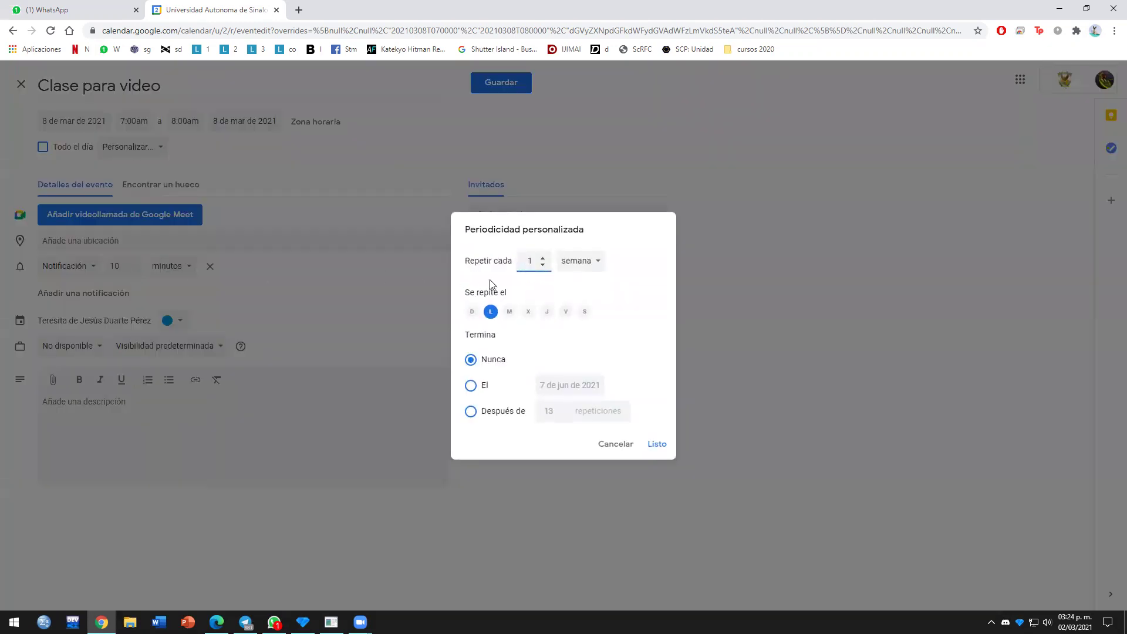
{"action": "left_click", "coordinate": [471, 386]}
{"action": "left_click", "coordinate": [570, 387]}
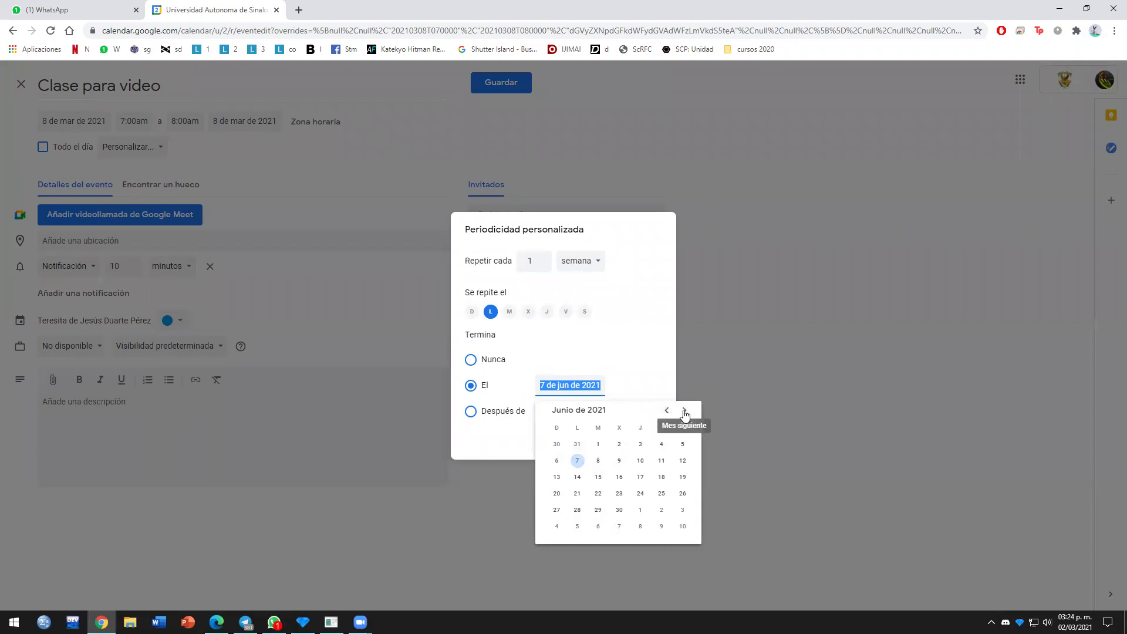
{"action": "left_click", "coordinate": [684, 412]}
{"action": "left_click", "coordinate": [598, 460]}
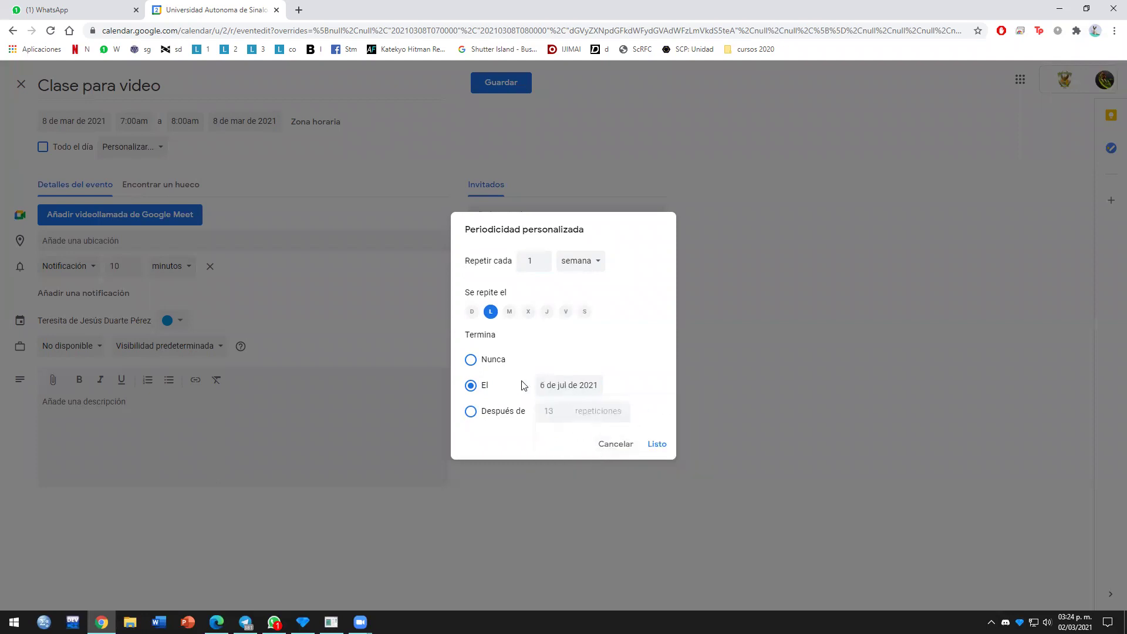
{"action": "left_click", "coordinate": [649, 444]}
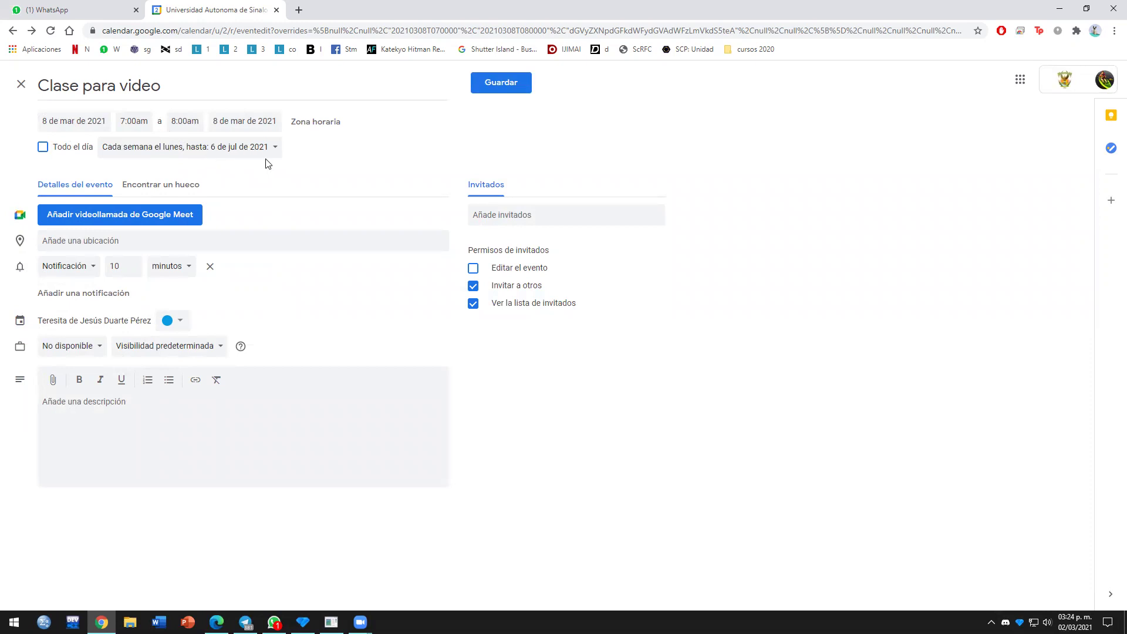
Step: Invite the guest's Gmail address after clearing a stray pasted link, then save the event
{"action": "left_click", "coordinate": [499, 218]}
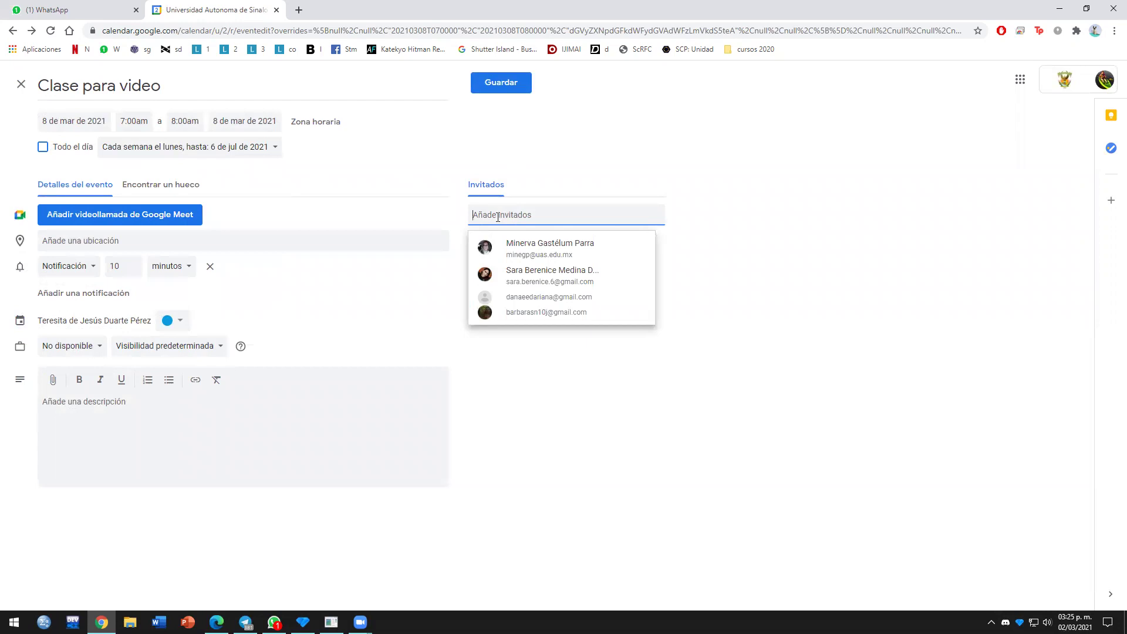
{"action": "left_click", "coordinate": [299, 10]}
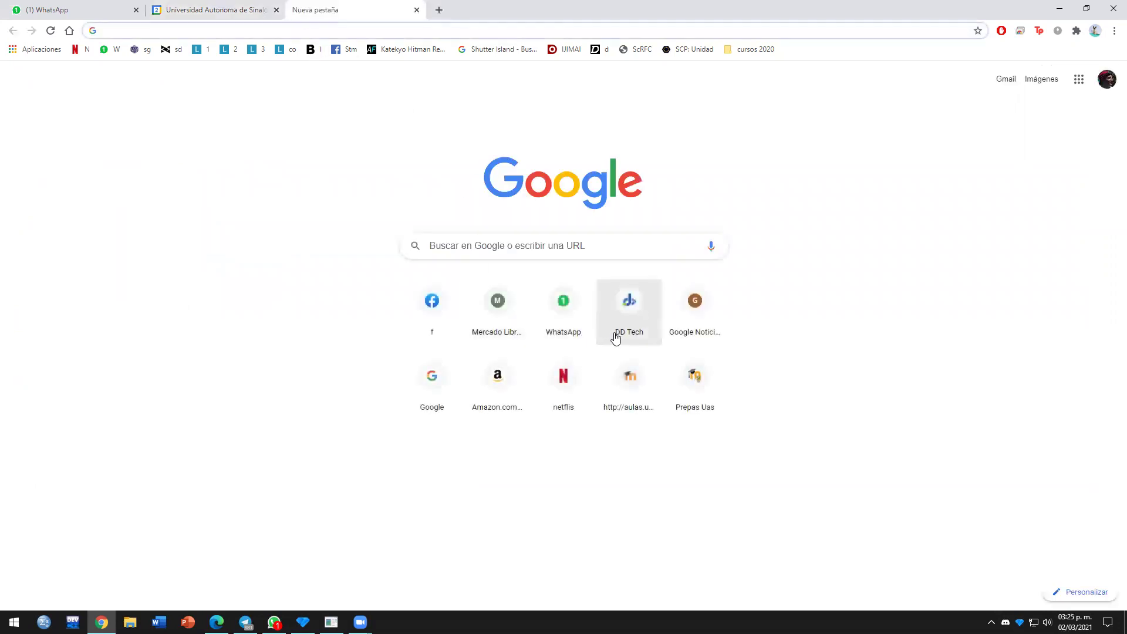
{"action": "key", "text": "ctrl+w"}
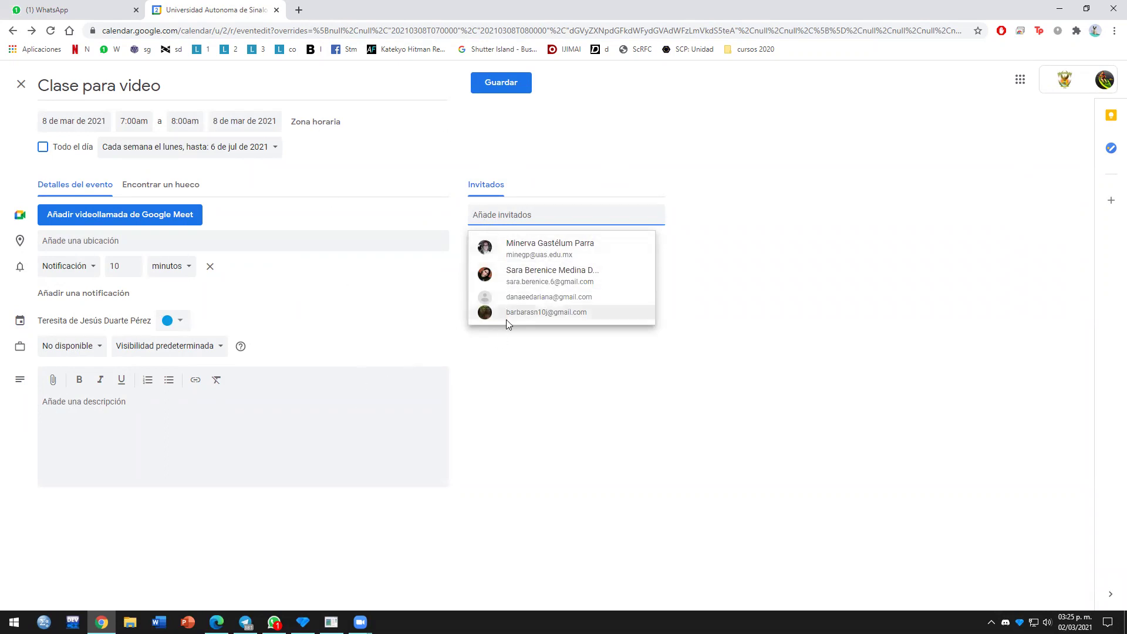
{"action": "key", "text": "ctrl+v"}
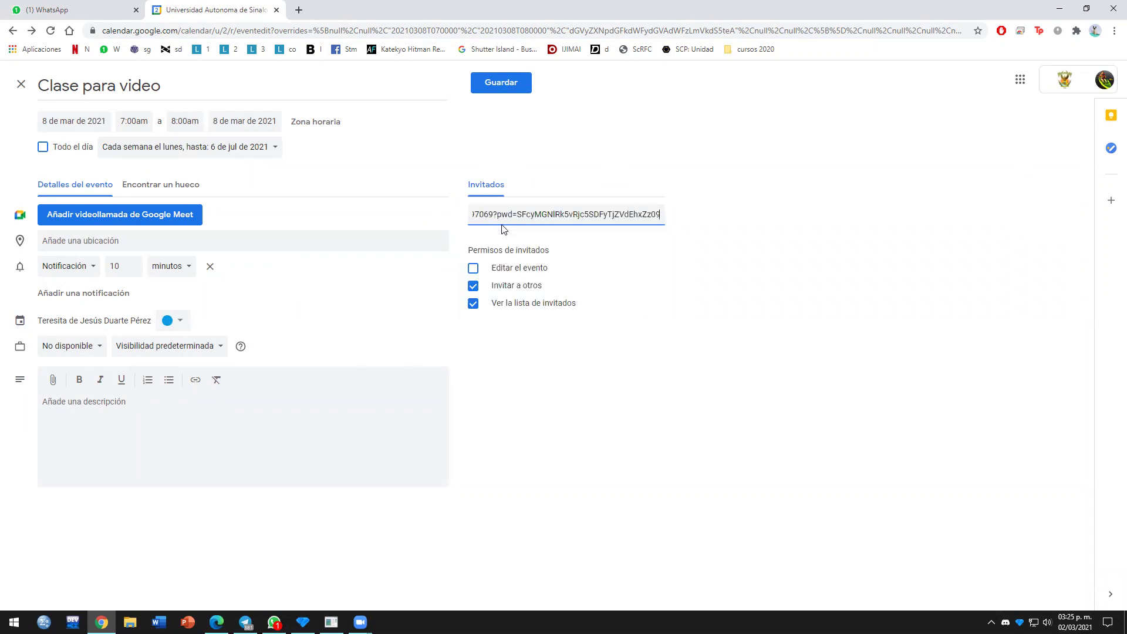
{"action": "left_click_drag", "start_coordinate": [659, 213], "coordinate": [413, 197]}
{"action": "key", "text": "BackSpace"}
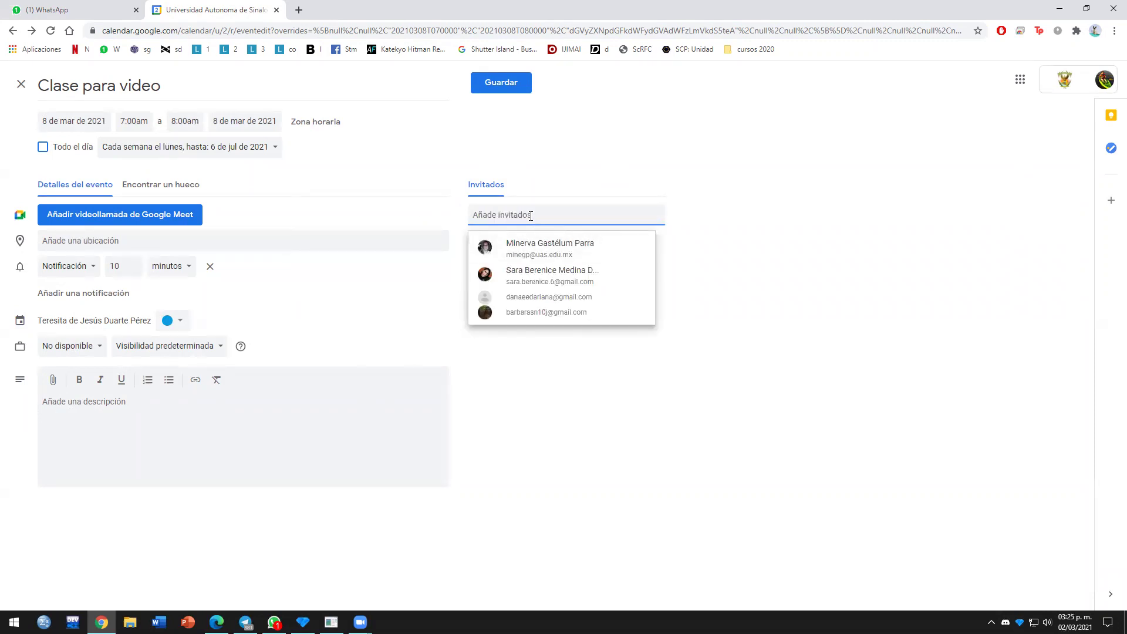
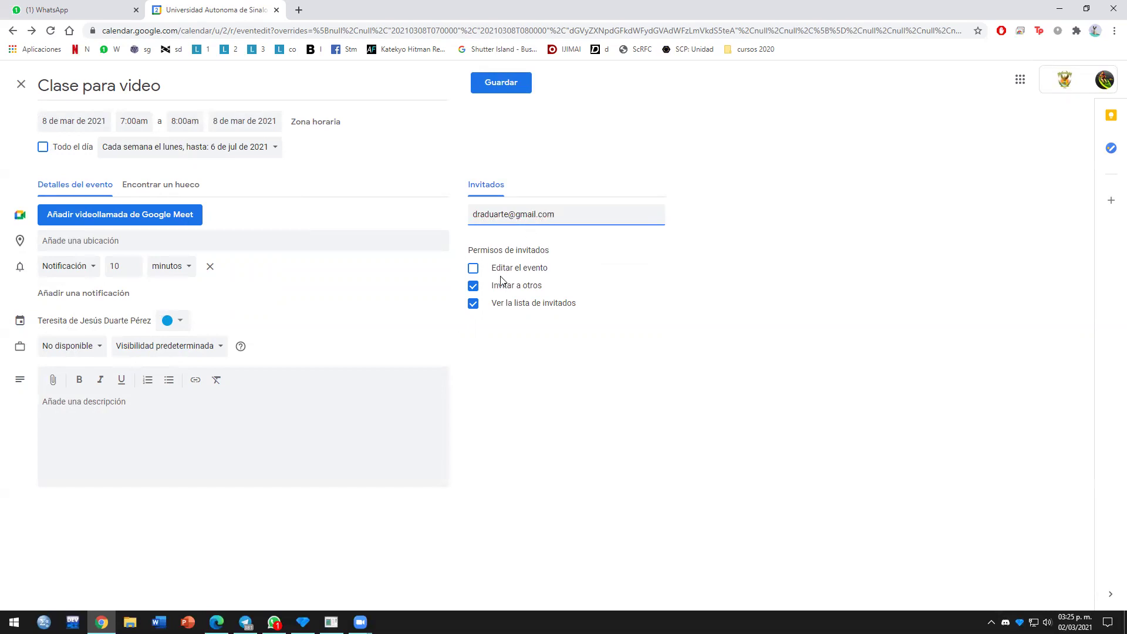
{"action": "left_click", "coordinate": [498, 89]}
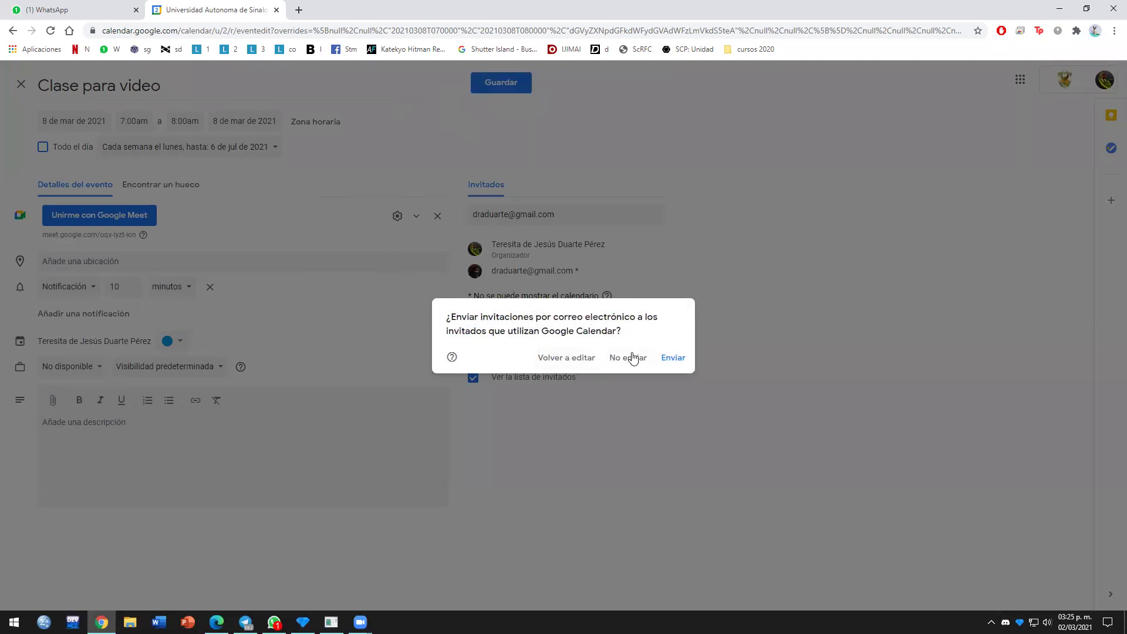
Step: Send the invitation to the external guest, then view Monday 15 March 2021
{"action": "left_click", "coordinate": [672, 358]}
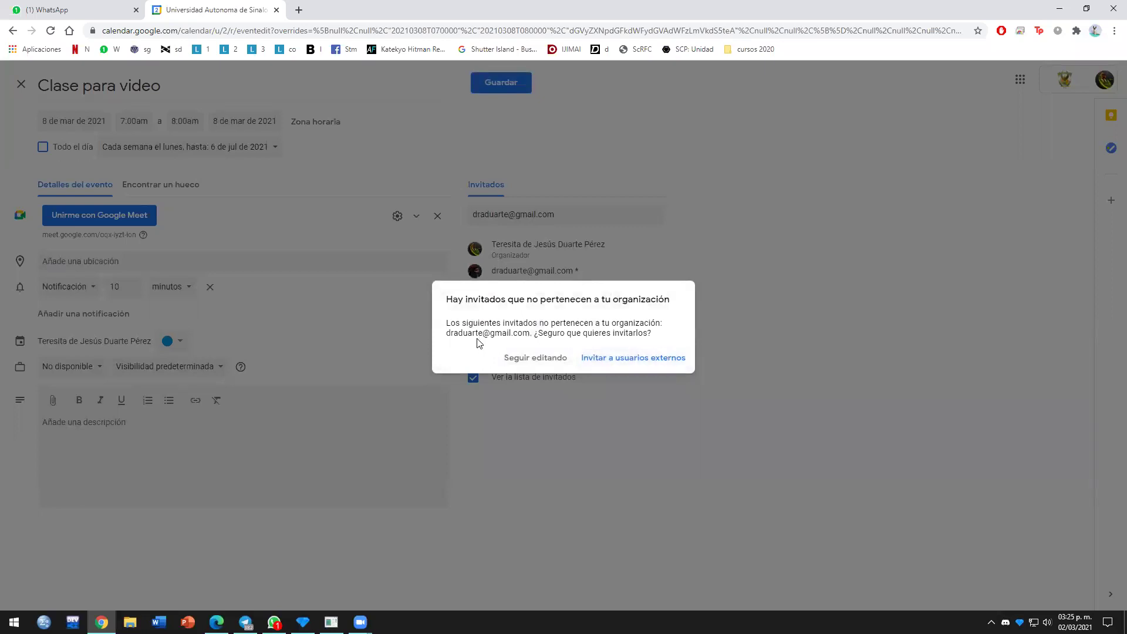
{"action": "left_click", "coordinate": [620, 359]}
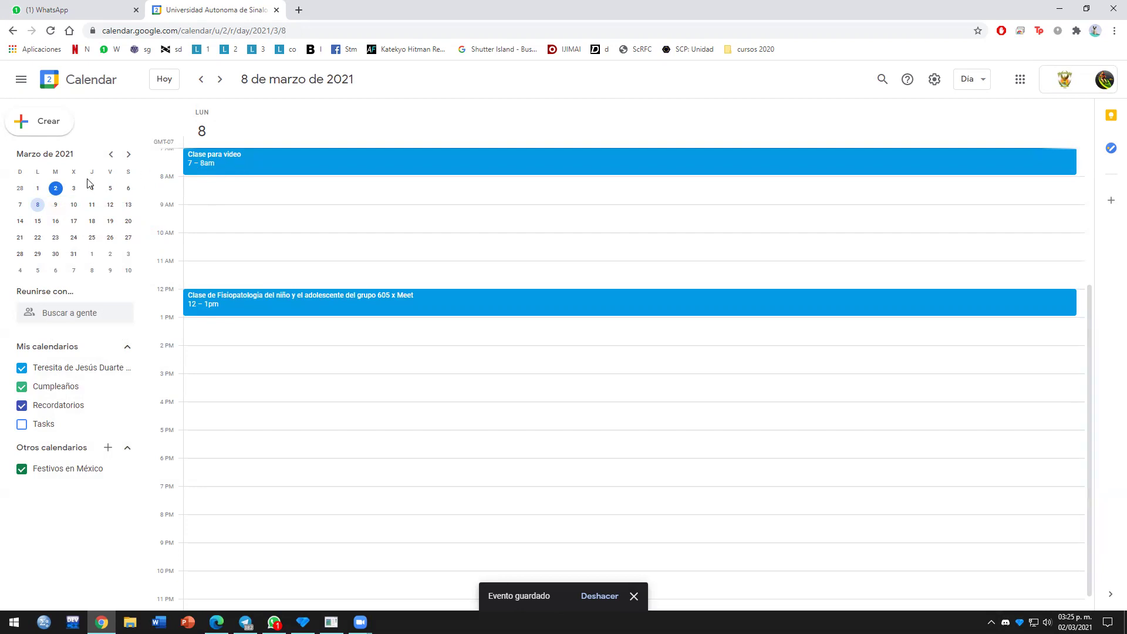
{"action": "left_click", "coordinate": [38, 221]}
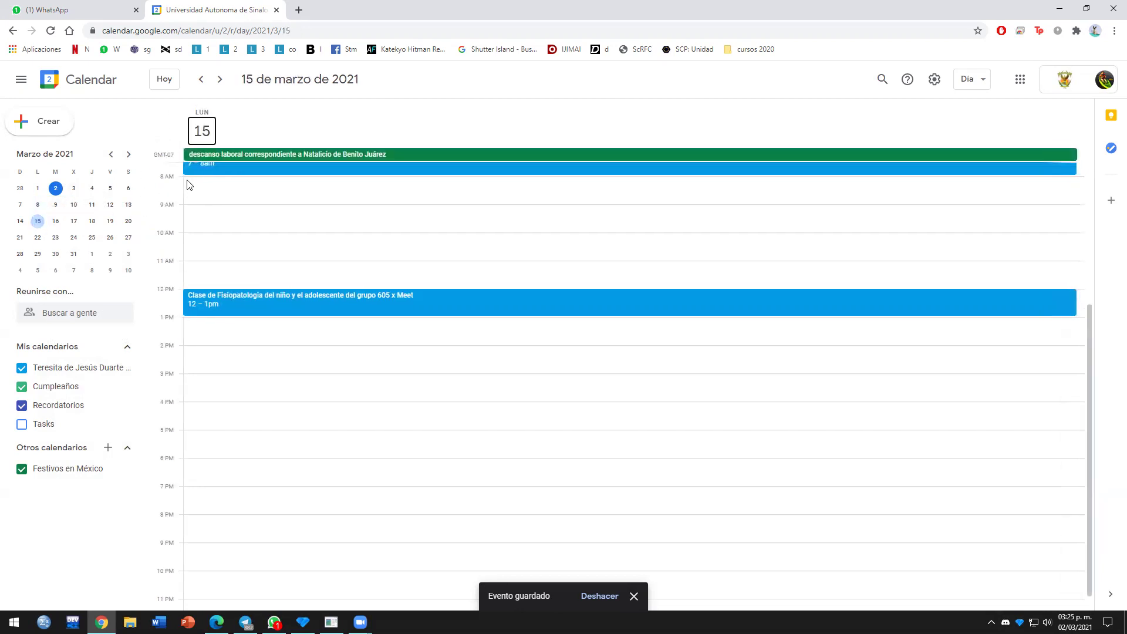
Step: Check the repeating class on Mondays 22 March, 29 March and 5 April 2021
{"action": "left_click", "coordinate": [37, 238]}
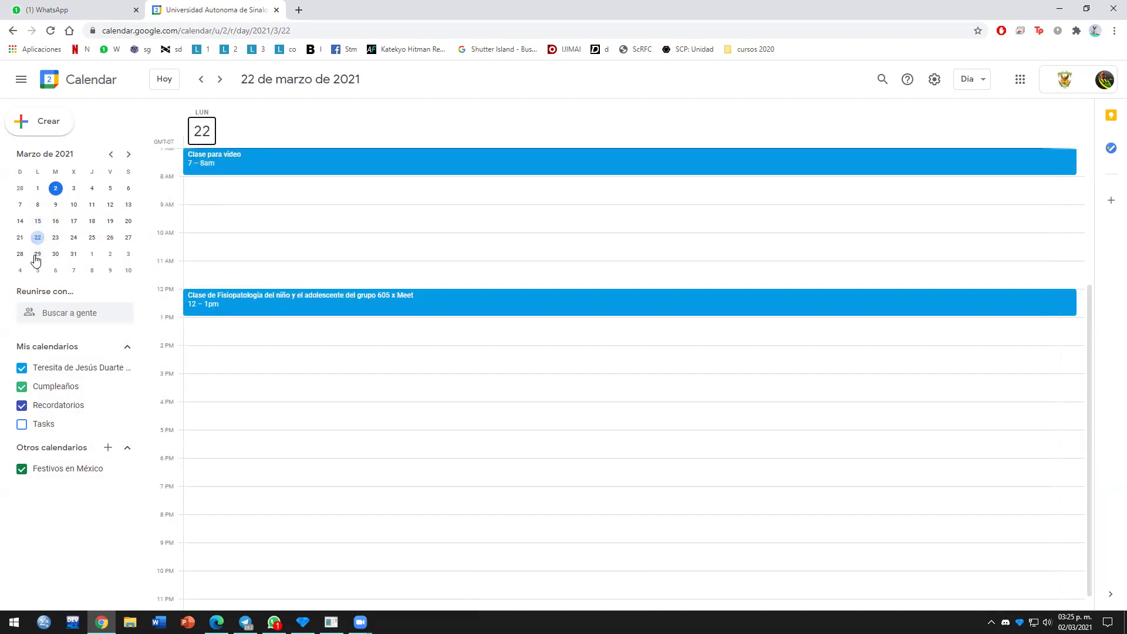
{"action": "left_click", "coordinate": [37, 254]}
{"action": "left_click", "coordinate": [38, 271]}
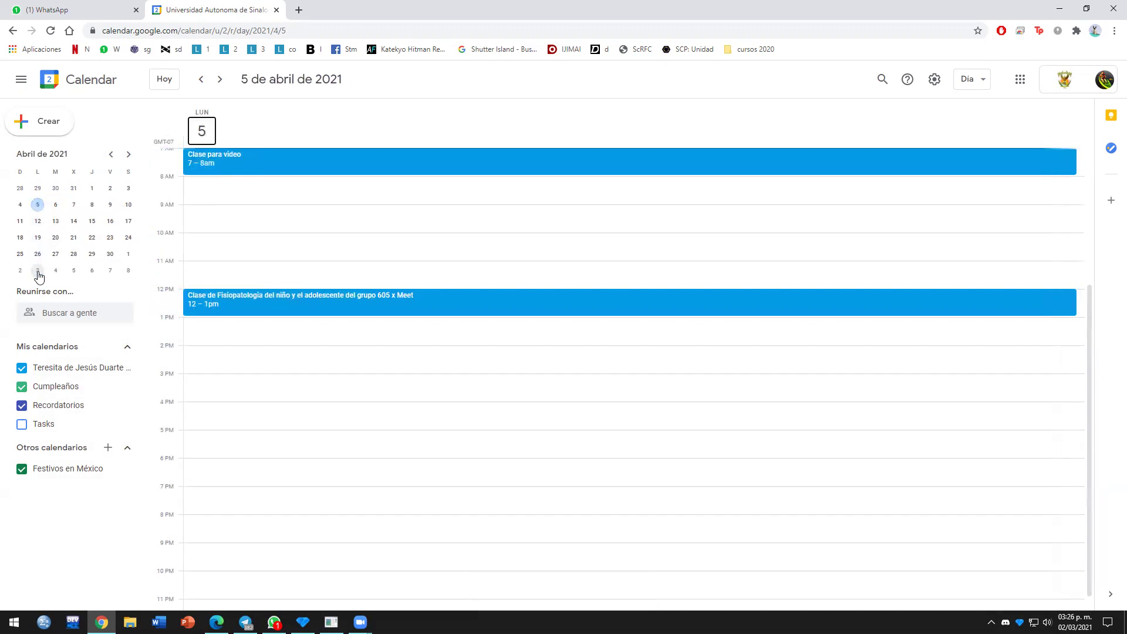
{"action": "left_click", "coordinate": [223, 160]}
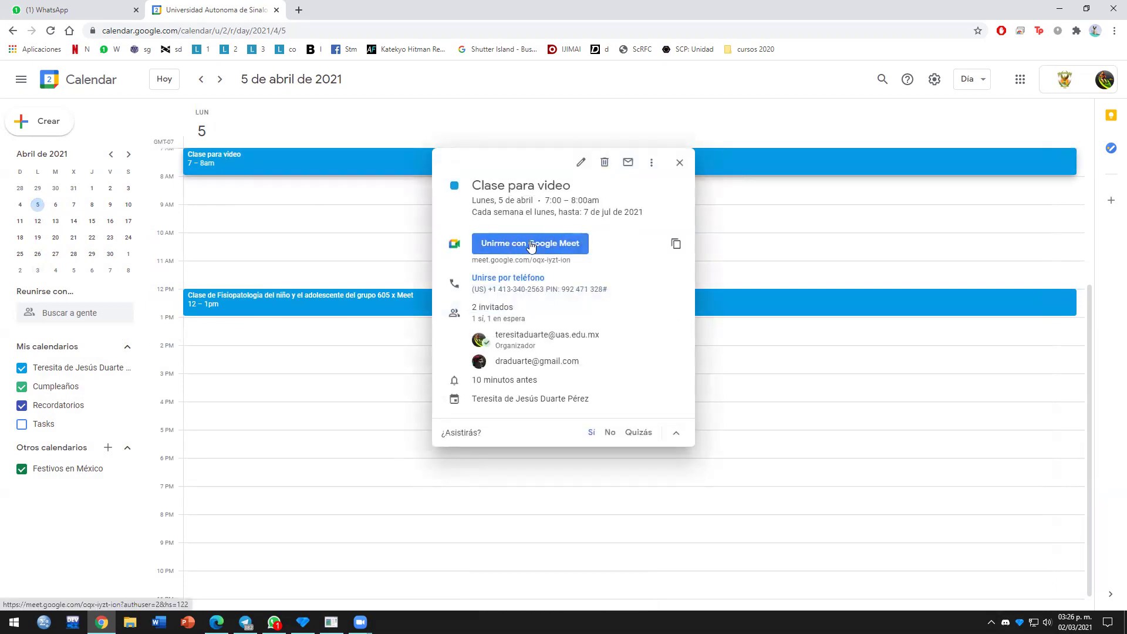
{"action": "left_click", "coordinate": [680, 163]}
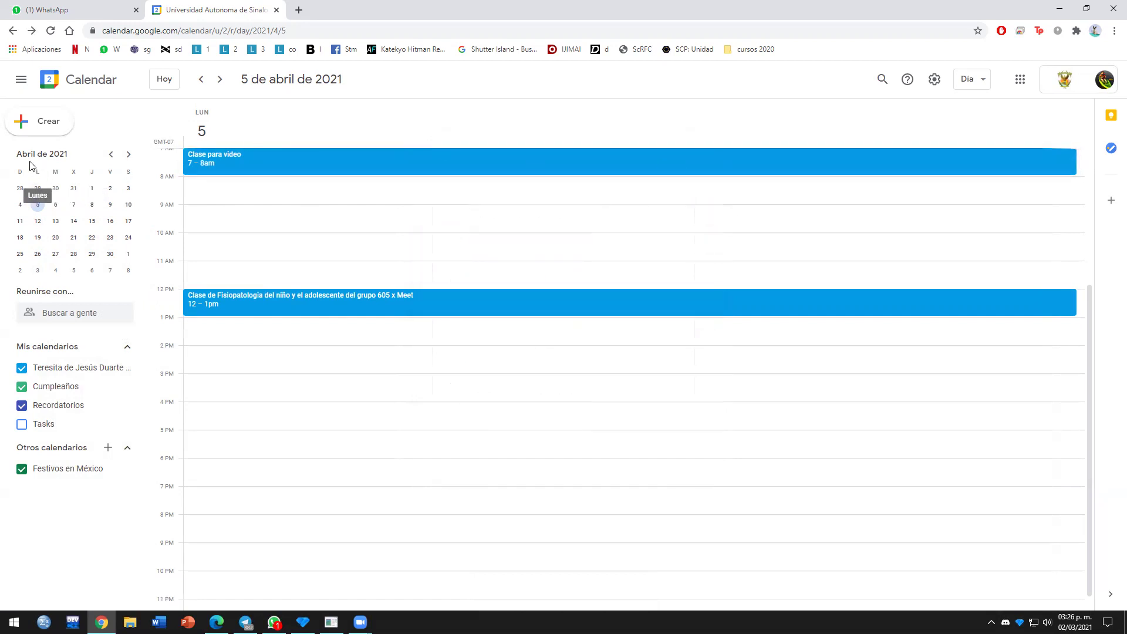
Step: Return to 8 March 2021 and join Clase para video through its Google Meet link
{"action": "left_click", "coordinate": [111, 155]}
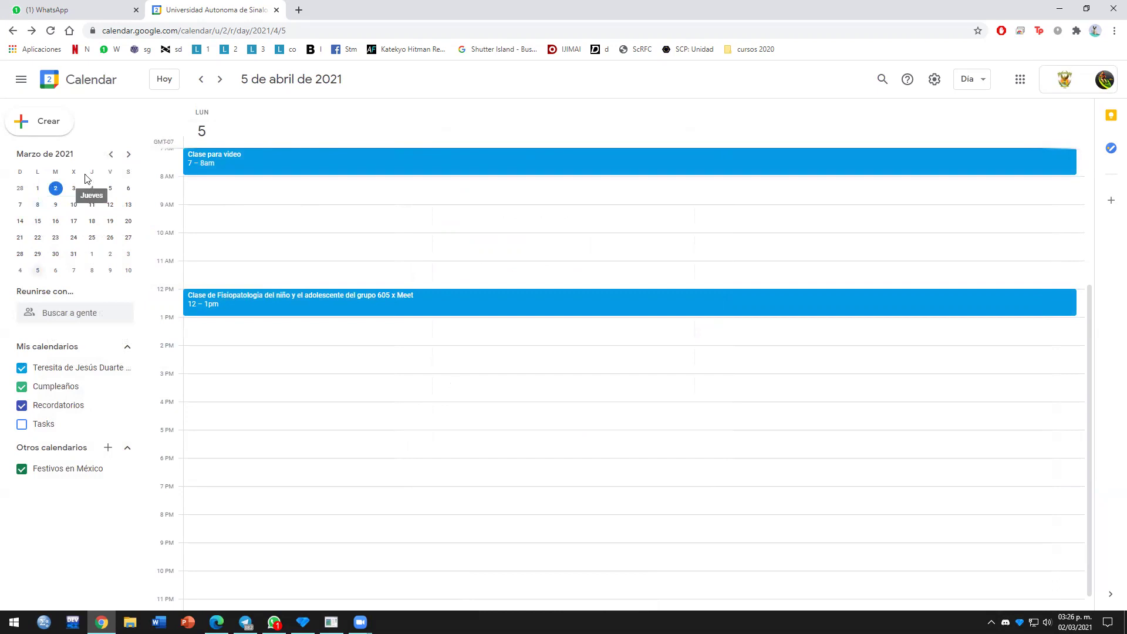
{"action": "left_click", "coordinate": [37, 205]}
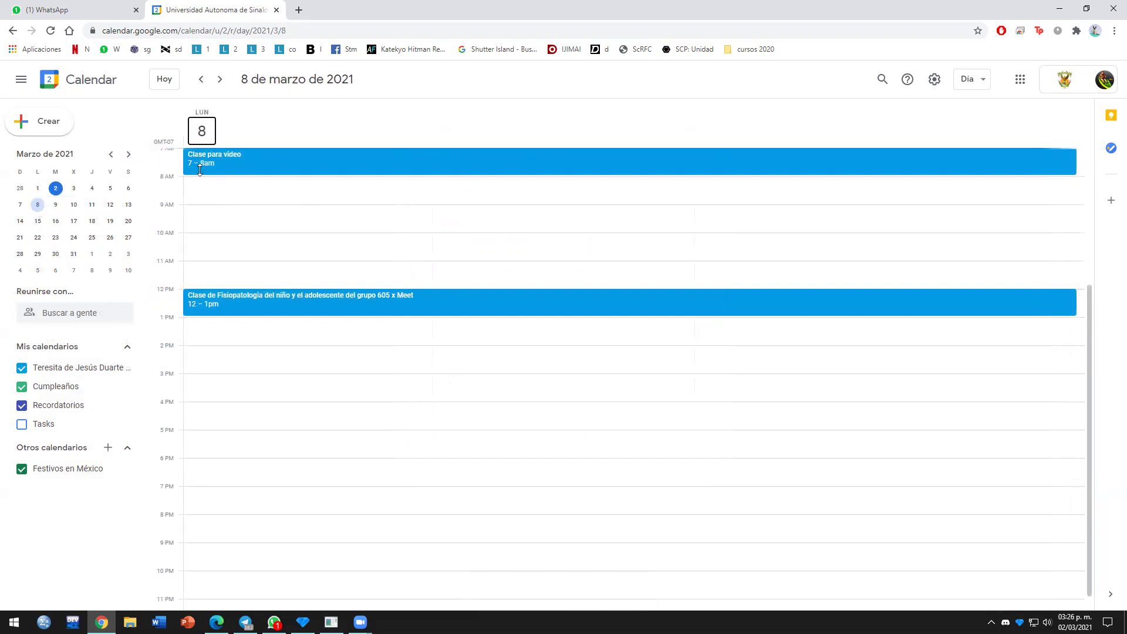
{"action": "left_click", "coordinate": [213, 157]}
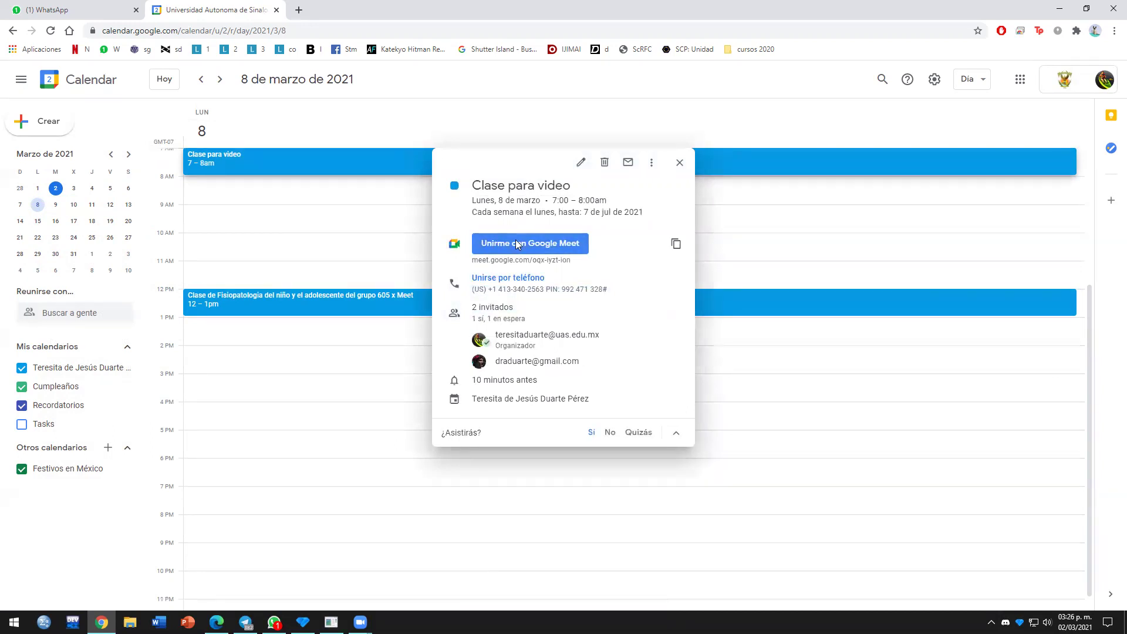
{"action": "left_click", "coordinate": [516, 245]}
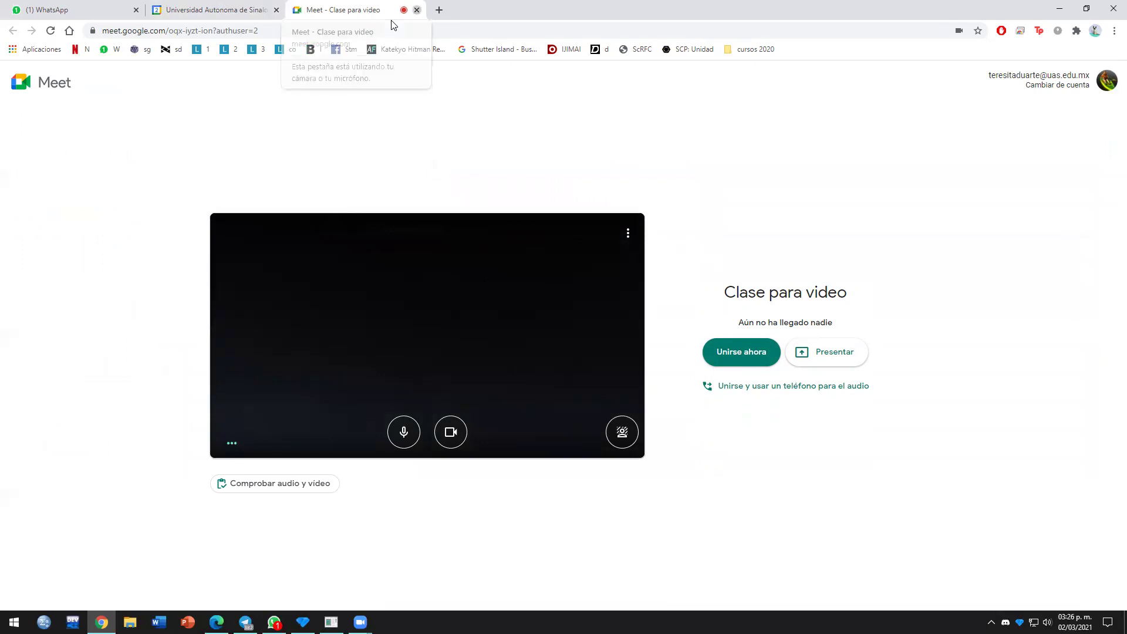
Step: Close the Meet preview and open Gmail in a new browser tab
{"action": "key", "text": "ctrl+w"}
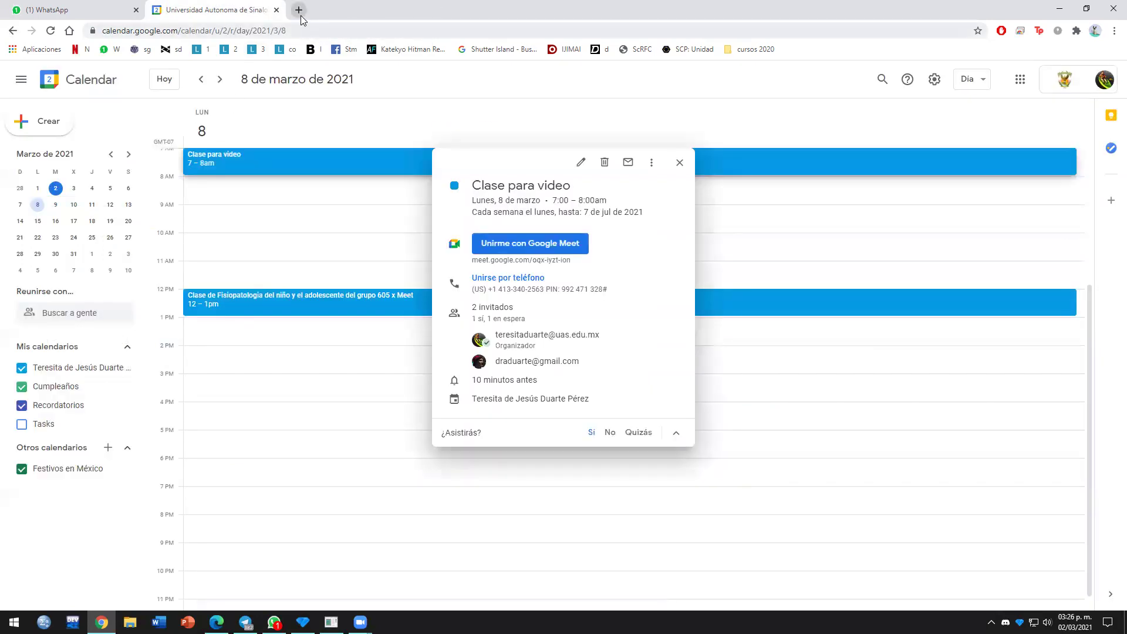
{"action": "left_click", "coordinate": [298, 10]}
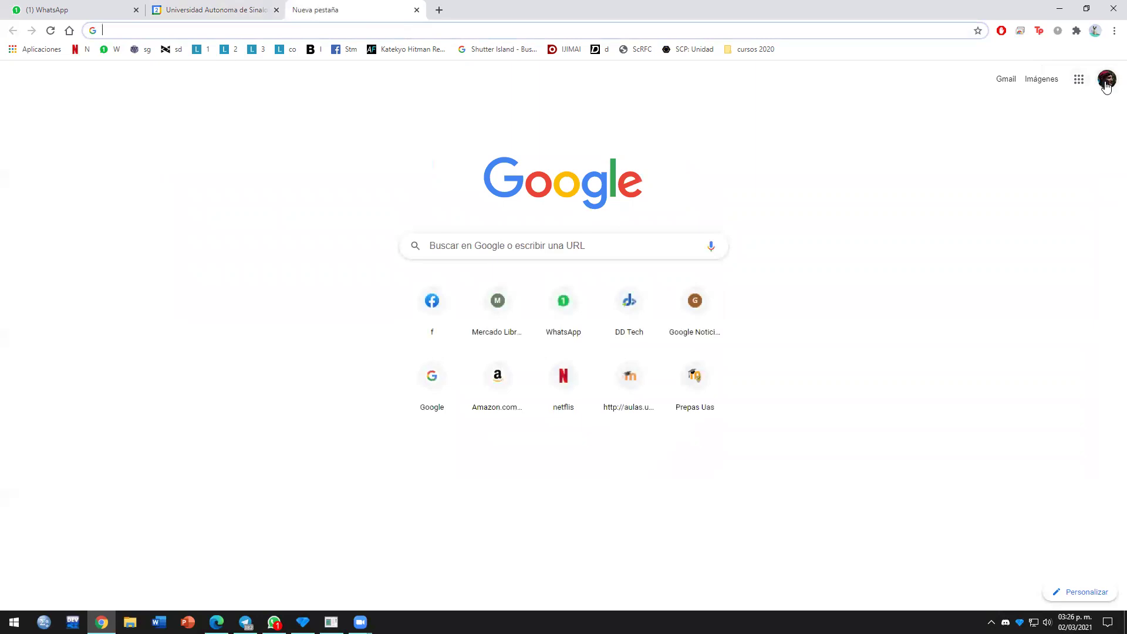
{"action": "left_click", "coordinate": [1008, 83]}
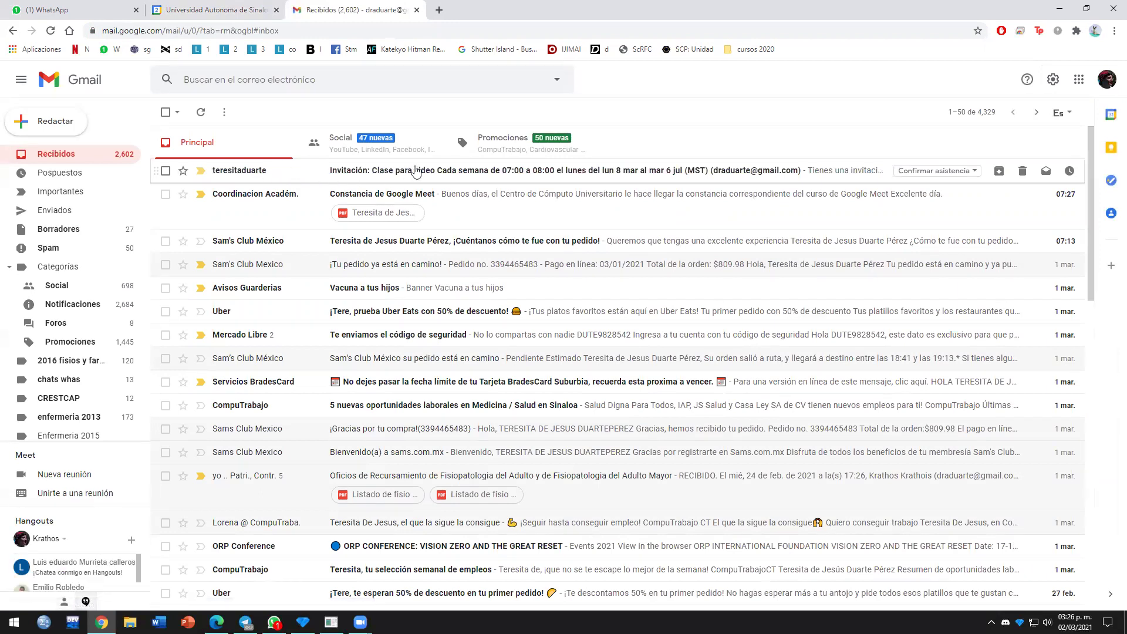
Step: Accept the 'Invitación: Clase para video' e-mail with Sí and open its Meet link
{"action": "left_click", "coordinate": [382, 172]}
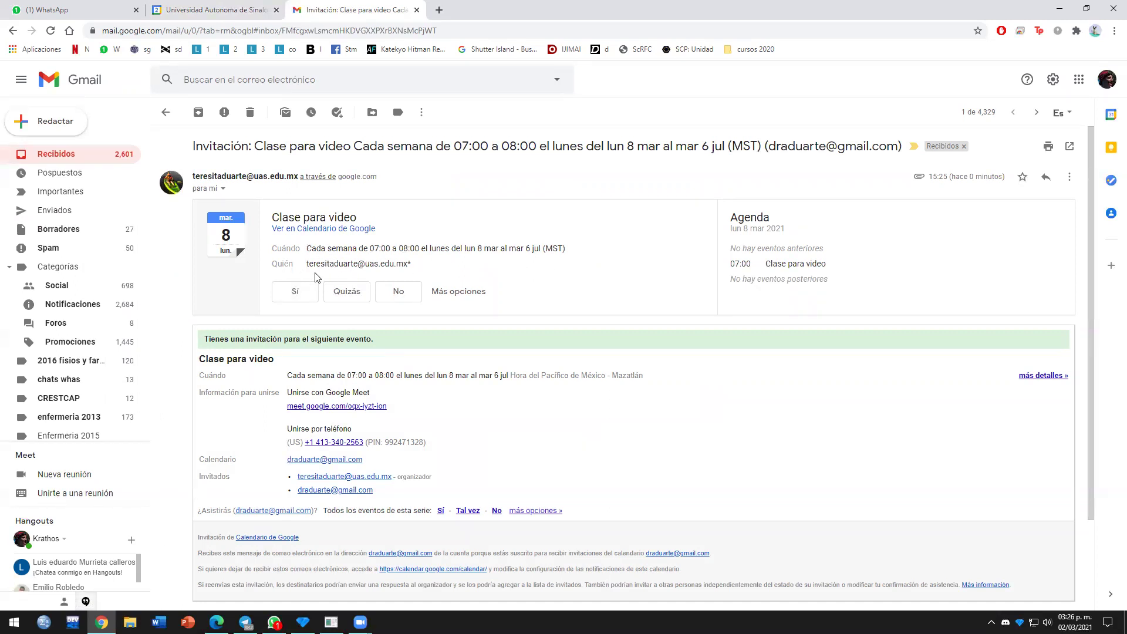
{"action": "left_click", "coordinate": [296, 294]}
{"action": "left_click", "coordinate": [331, 406]}
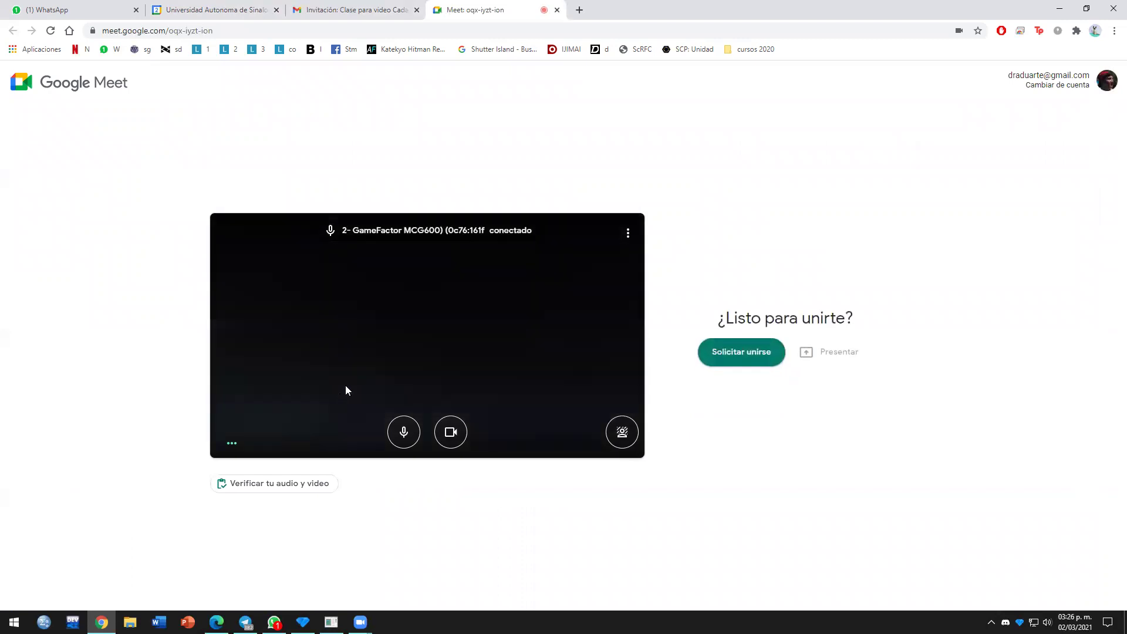
Step: Request to join the Clase para video call, then return to the Gmail invitation tab
{"action": "left_click", "coordinate": [747, 358]}
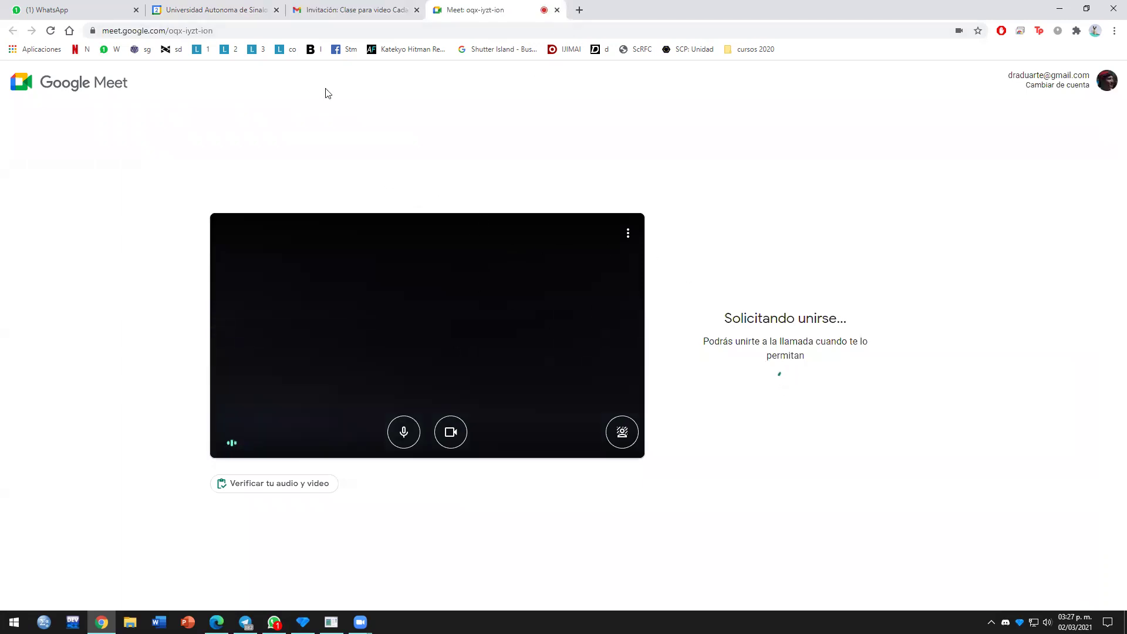
{"action": "left_click", "coordinate": [316, 13]}
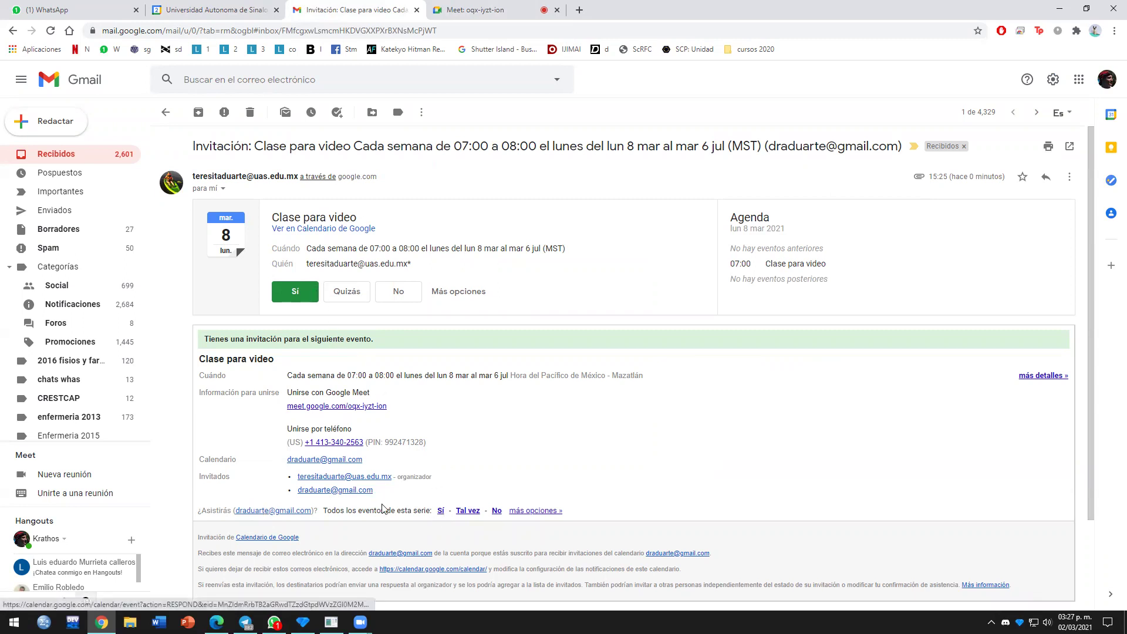
Step: Answer Sí for all events in the Clase para video series, then switch to the Universidad Autónoma de Sinaloa calendar tab
{"action": "left_click", "coordinate": [441, 512]}
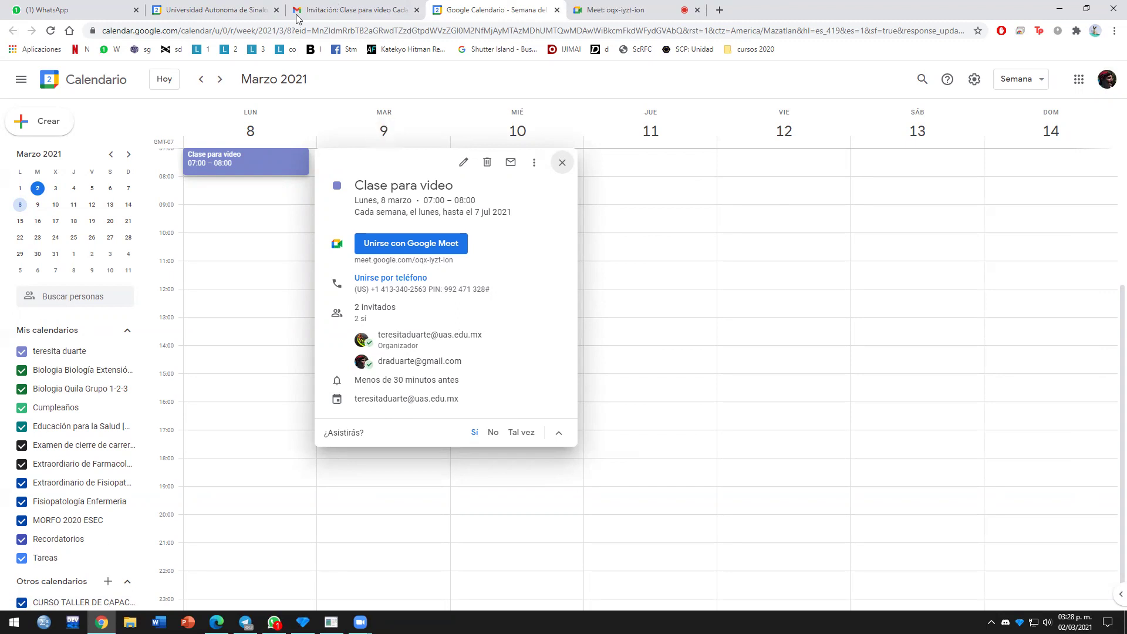
{"action": "left_click", "coordinate": [214, 13]}
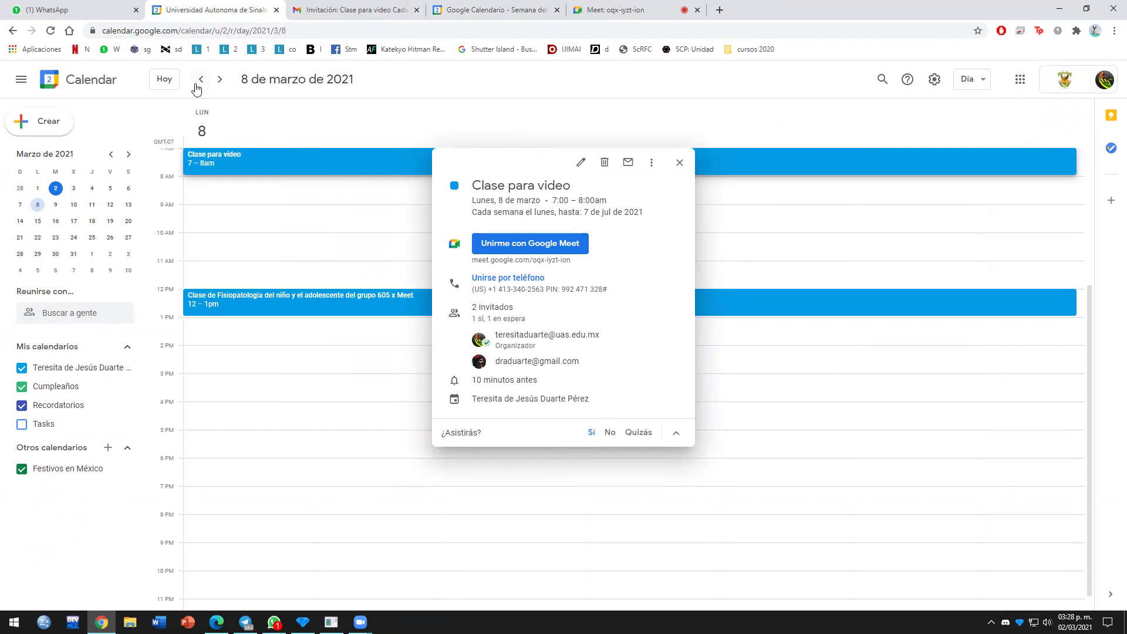
Step: Reload the calendar, open Clase para video's full edit page at the guest list, then switch to WhatsApp
{"action": "left_click", "coordinate": [51, 33]}
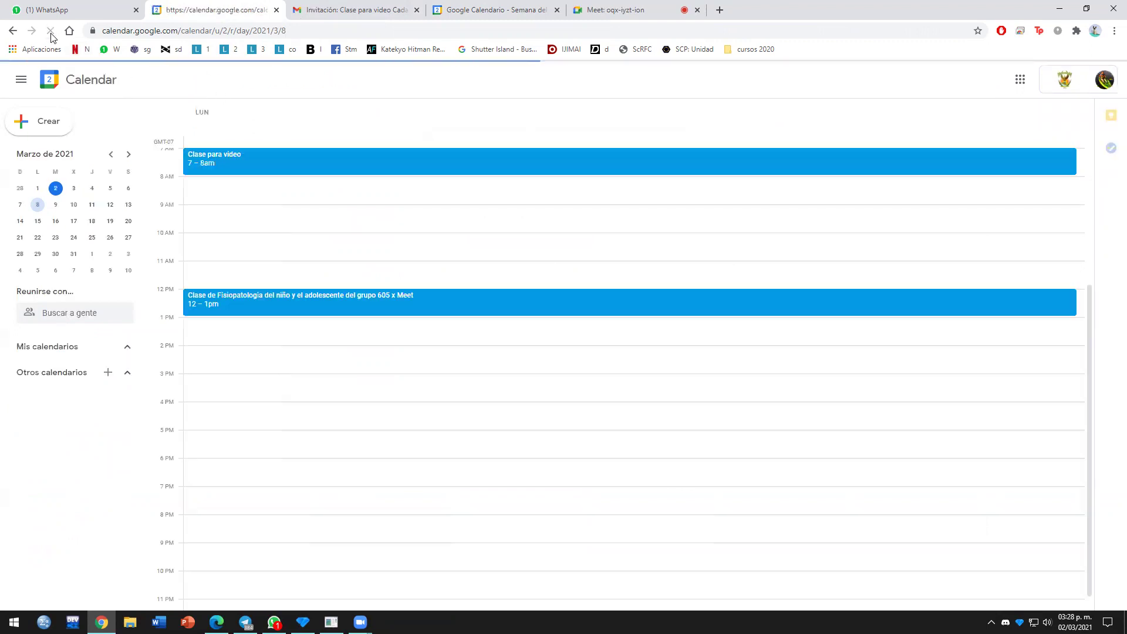
{"action": "left_click", "coordinate": [211, 162]}
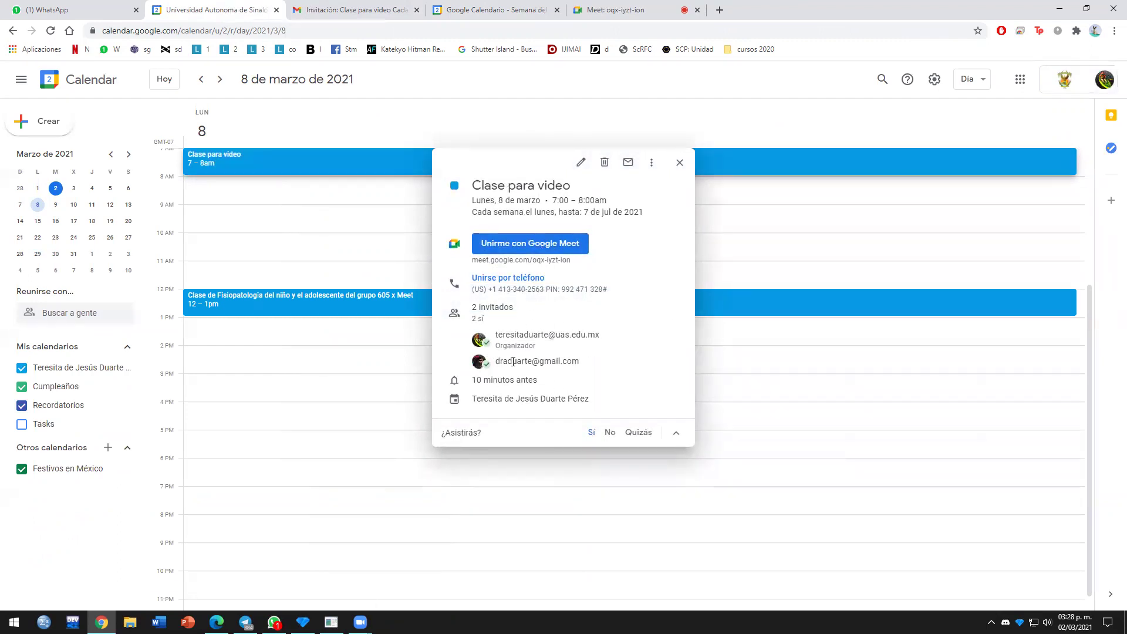
{"action": "left_click", "coordinate": [581, 162]}
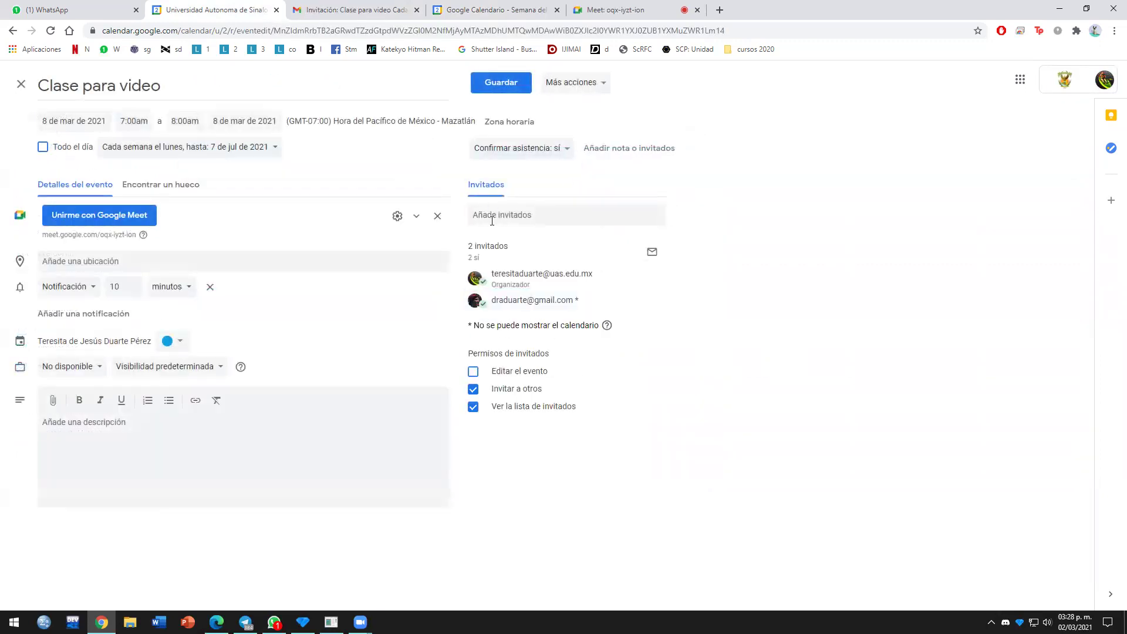
{"action": "left_click", "coordinate": [491, 215]}
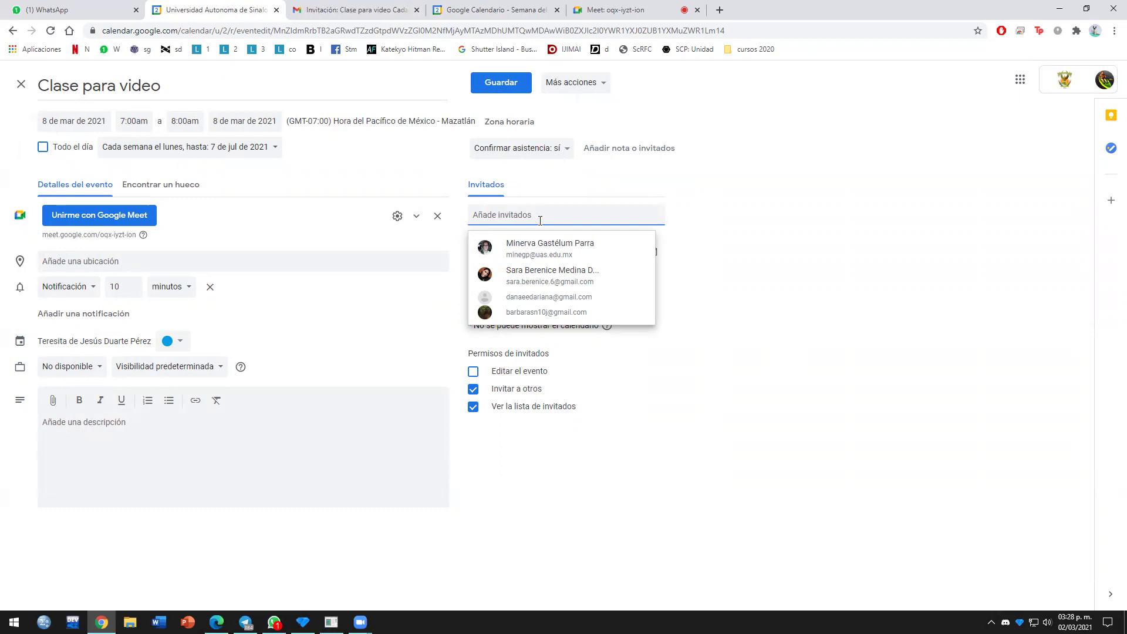
{"action": "left_click", "coordinate": [88, 12]}
Step: Scroll through the WhatsApp chat list, then return to the Clase para video editor tab
{"action": "scroll", "coordinate": [242, 317], "scroll_direction": "down", "scroll_amount": 14}
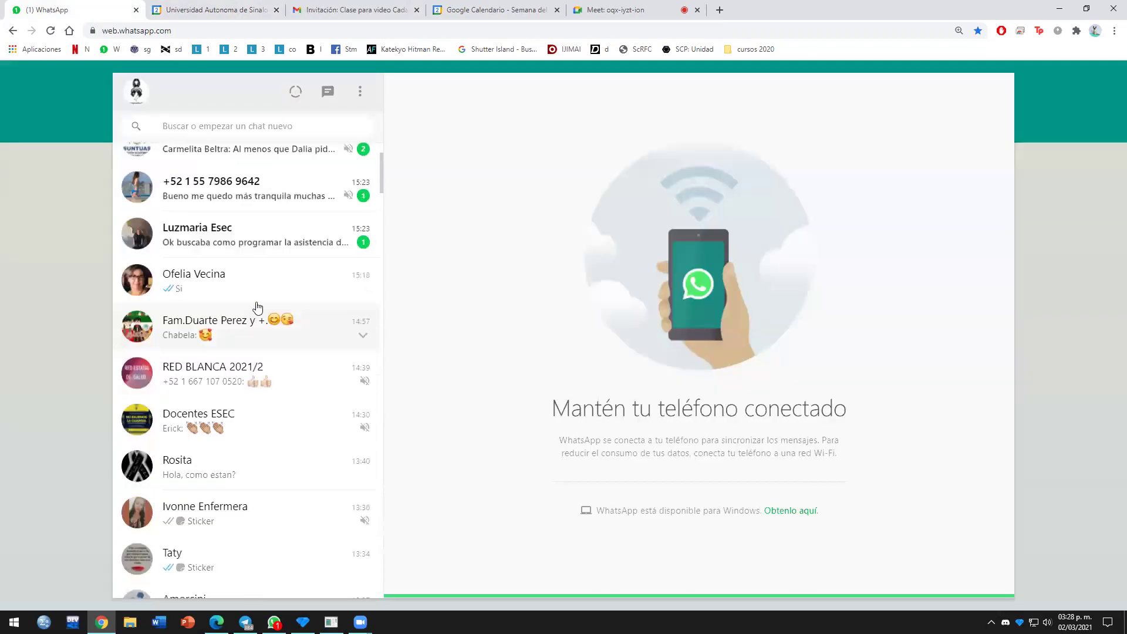
{"action": "scroll", "coordinate": [240, 444], "scroll_direction": "down", "scroll_amount": 18}
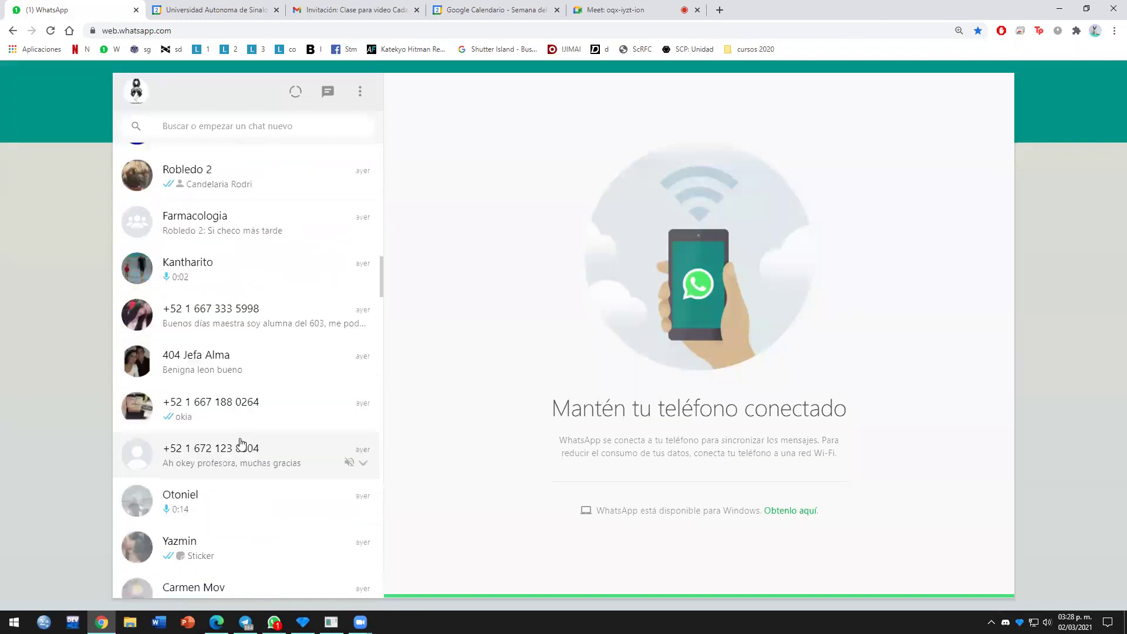
{"action": "scroll", "coordinate": [229, 340], "scroll_direction": "down", "scroll_amount": 5}
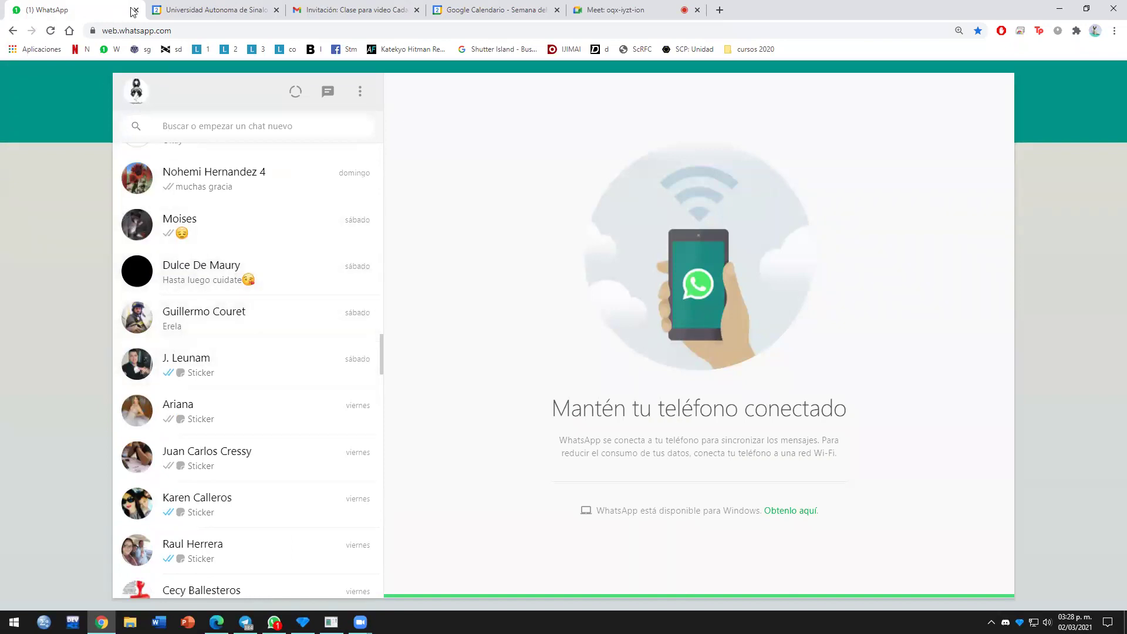
{"action": "left_click", "coordinate": [224, 8]}
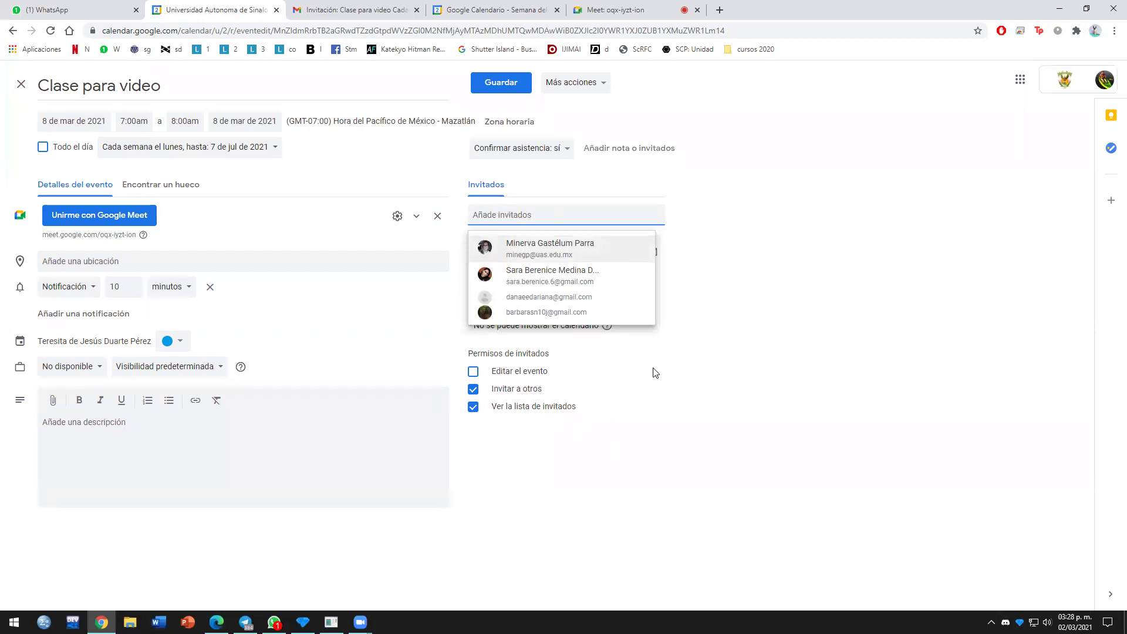
Step: Enable the 'Editar el evento' guest permission and save it for 'Este evento y los posteriores'
{"action": "left_click", "coordinate": [473, 371]}
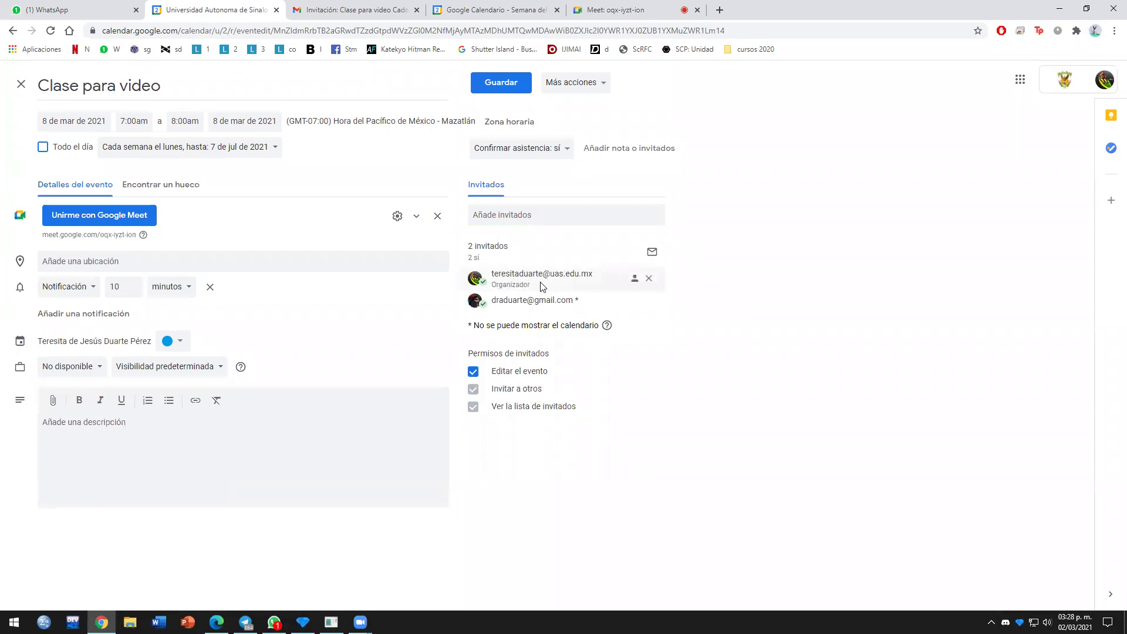
{"action": "mouse_move", "coordinate": [520, 276]}
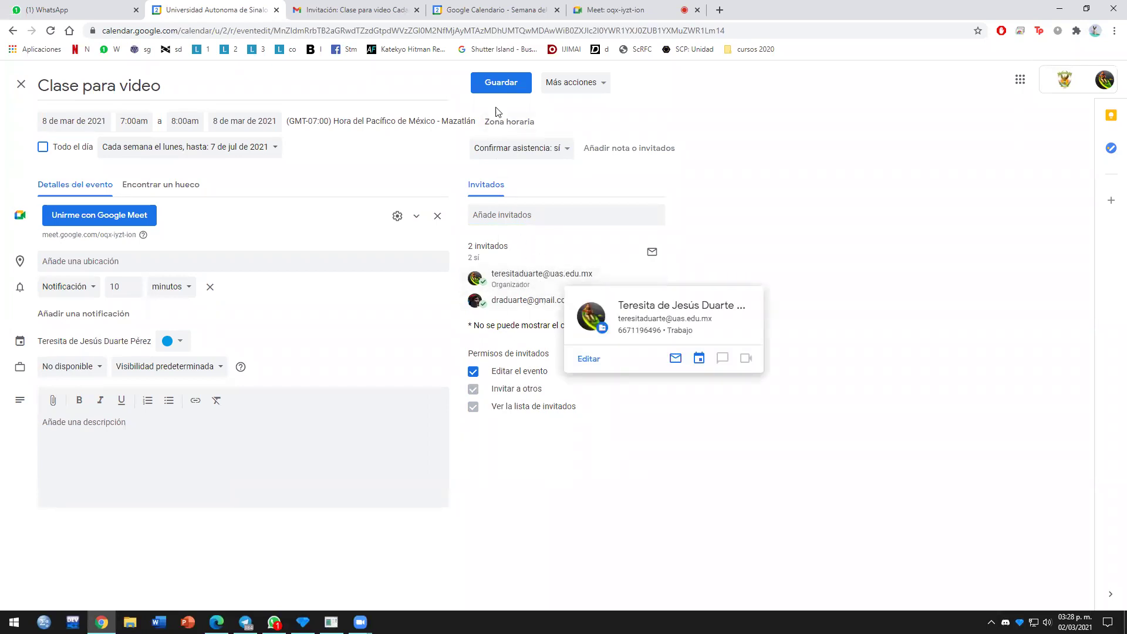
{"action": "left_click", "coordinate": [501, 88]}
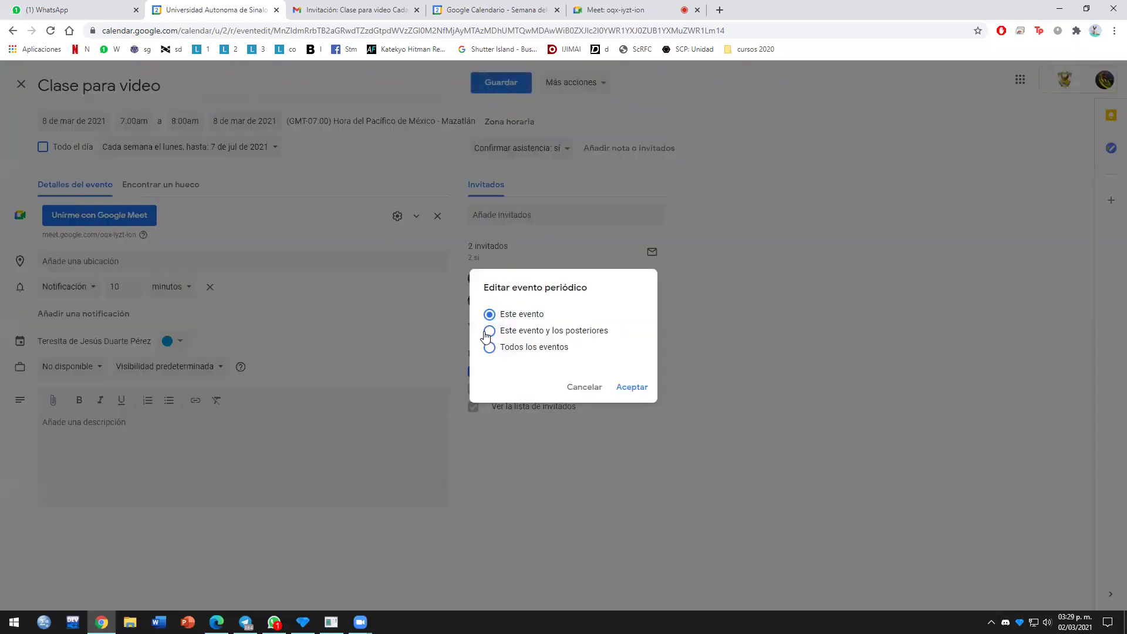
{"action": "left_click", "coordinate": [488, 332]}
{"action": "left_click", "coordinate": [619, 396]}
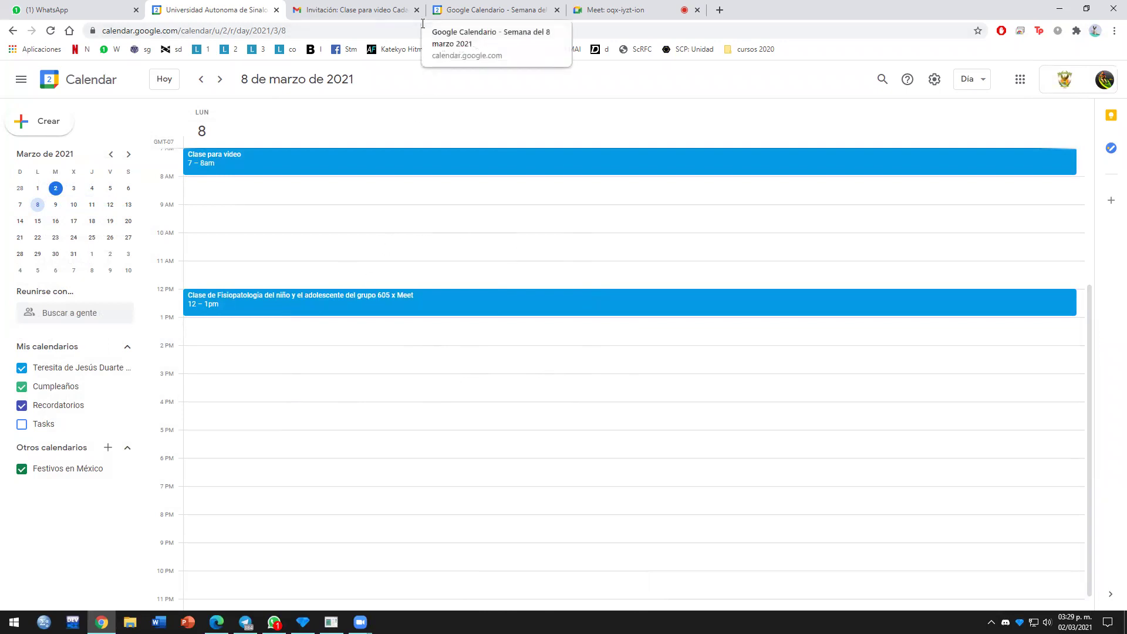
Step: Switch back to the Gmail tab showing the 'Invitación: Clase para video' email
{"action": "left_click", "coordinate": [358, 10]}
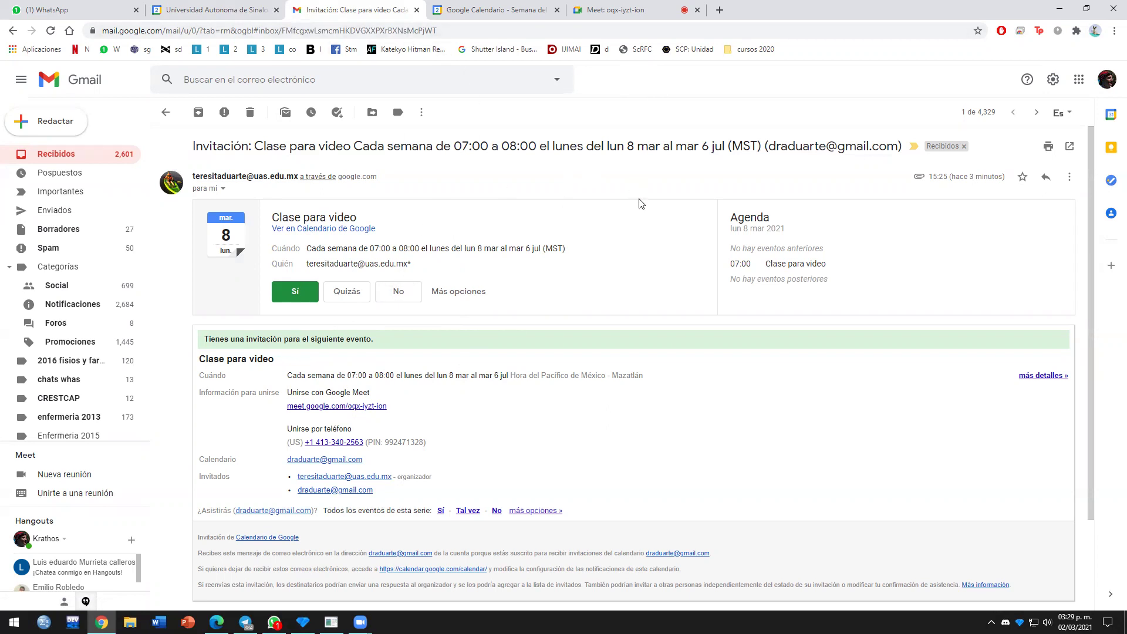
Step: Close the organizer's calendar, invitation email, guest calendar and Meet tabs, then open a new tab
{"action": "left_click", "coordinate": [224, 12]}
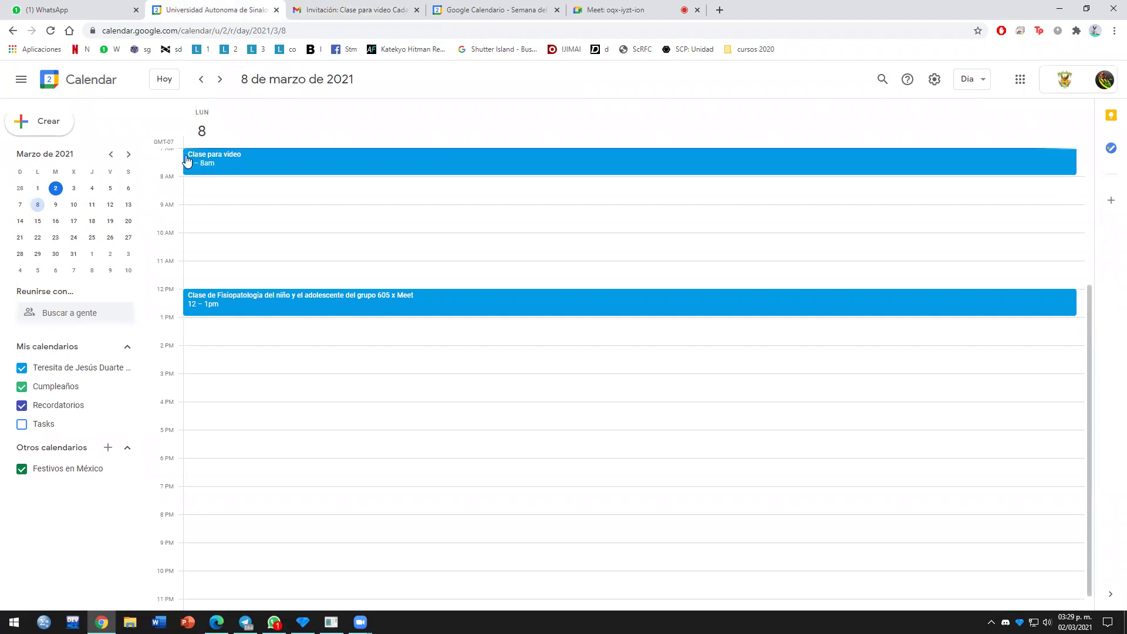
{"action": "left_click", "coordinate": [276, 10]}
{"action": "left_click", "coordinate": [277, 10]}
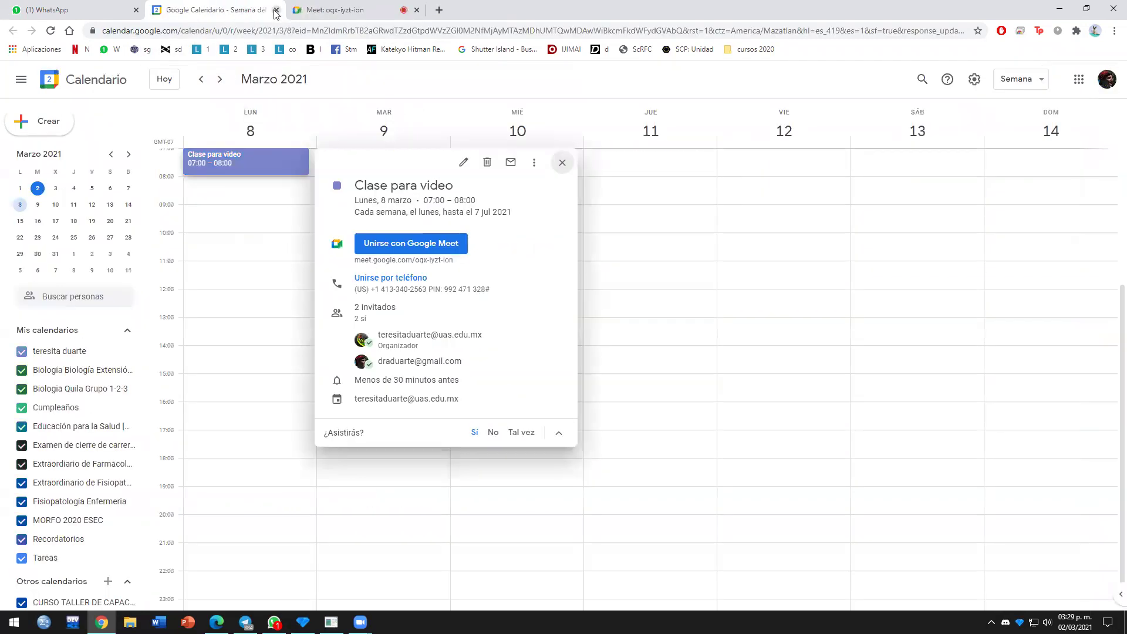
{"action": "left_click", "coordinate": [277, 10]}
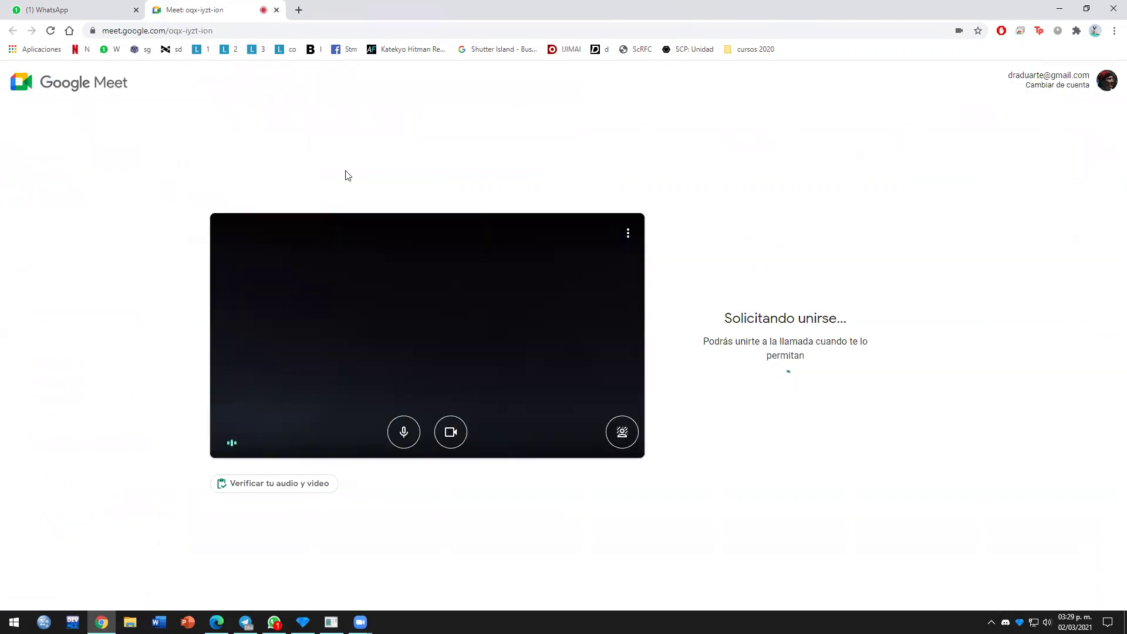
{"action": "left_click", "coordinate": [276, 10]}
{"action": "left_click", "coordinate": [158, 10]}
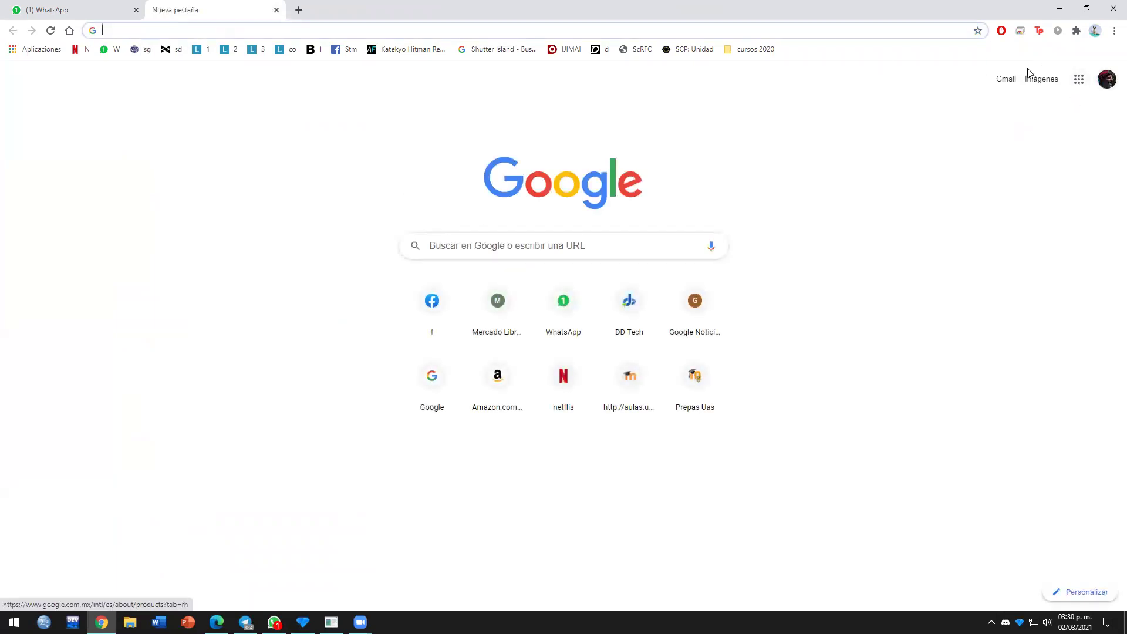
Step: Switch to the second Google account and open Google Meet from the apps grid
{"action": "left_click", "coordinate": [1108, 81]}
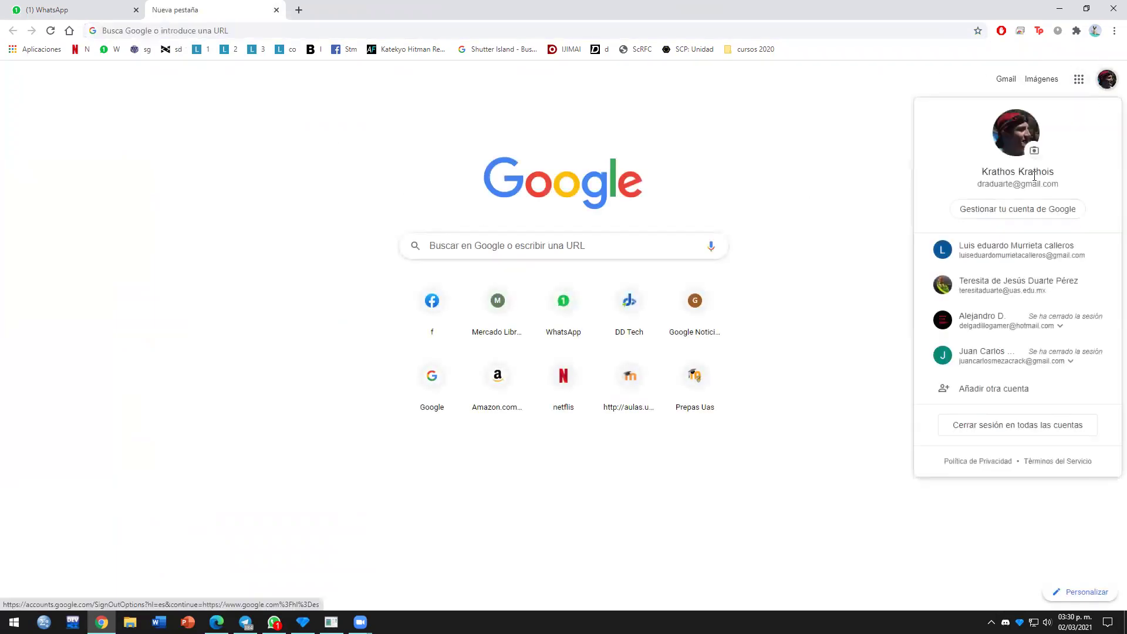
{"action": "left_click", "coordinate": [1003, 294]}
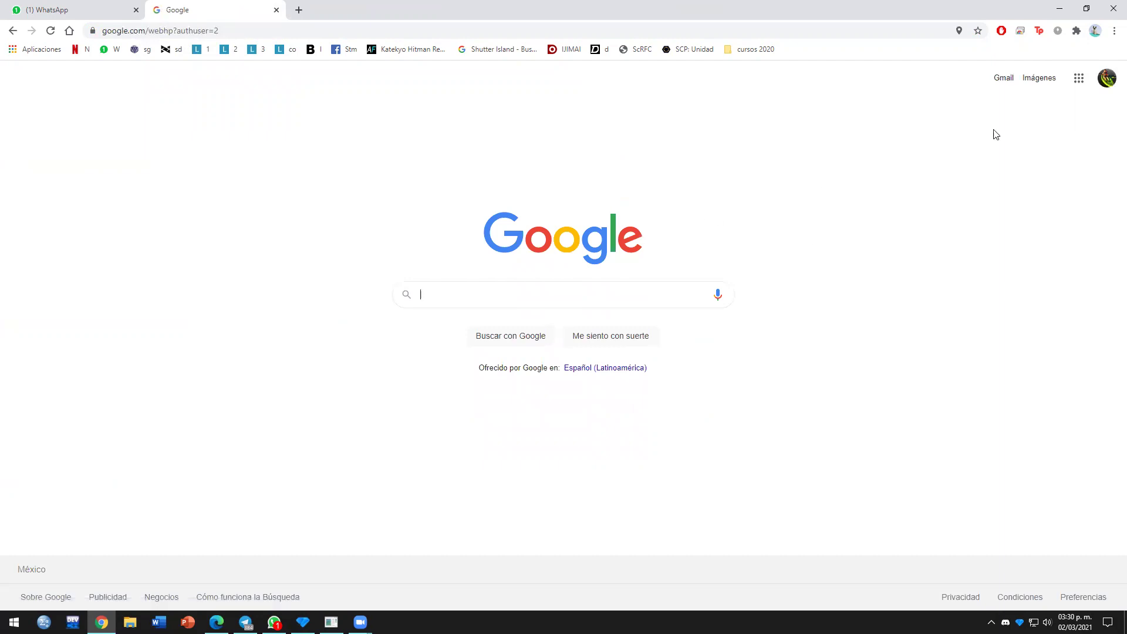
{"action": "left_click", "coordinate": [1078, 78]}
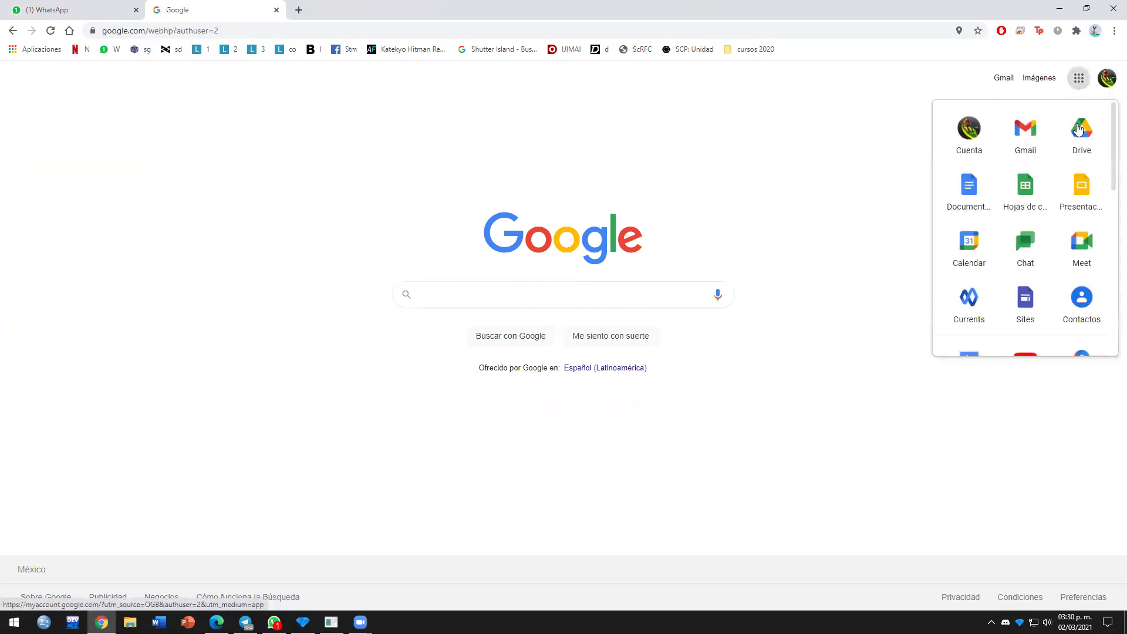
{"action": "left_click", "coordinate": [1082, 250]}
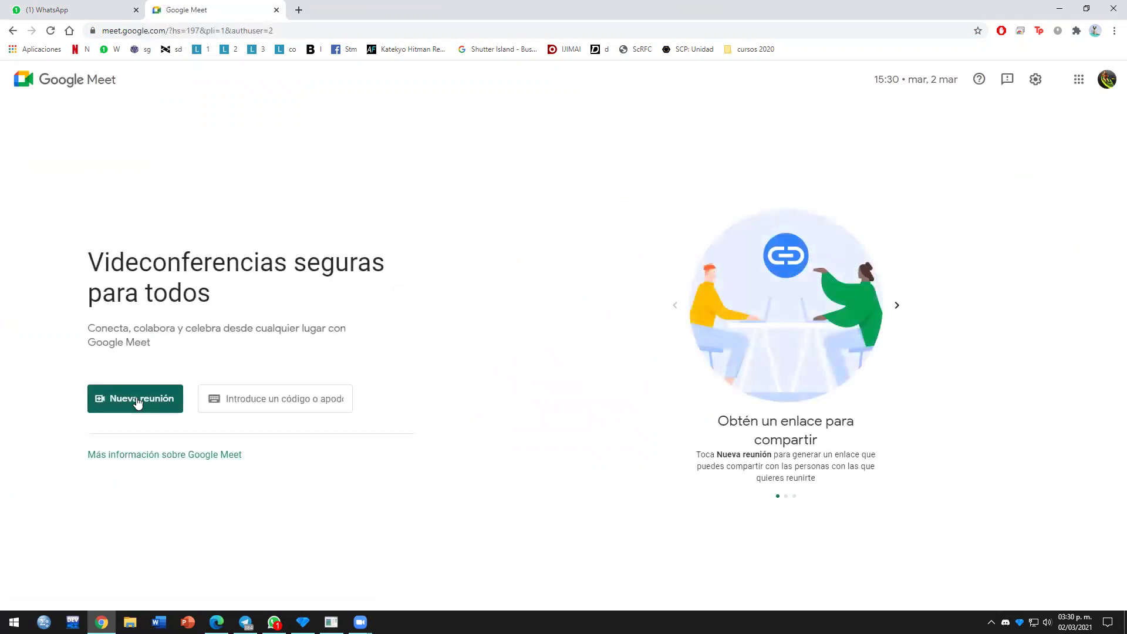
Step: Create a Meet link for later, copy it, and open a new browser tab
{"action": "left_click", "coordinate": [138, 401]}
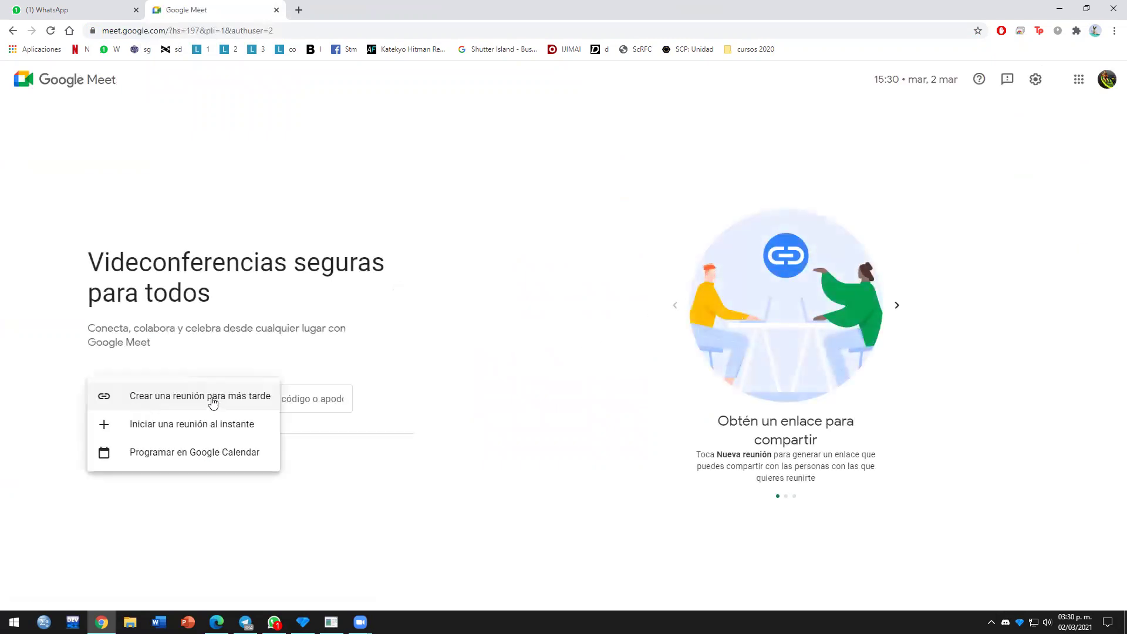
{"action": "left_click", "coordinate": [184, 397]}
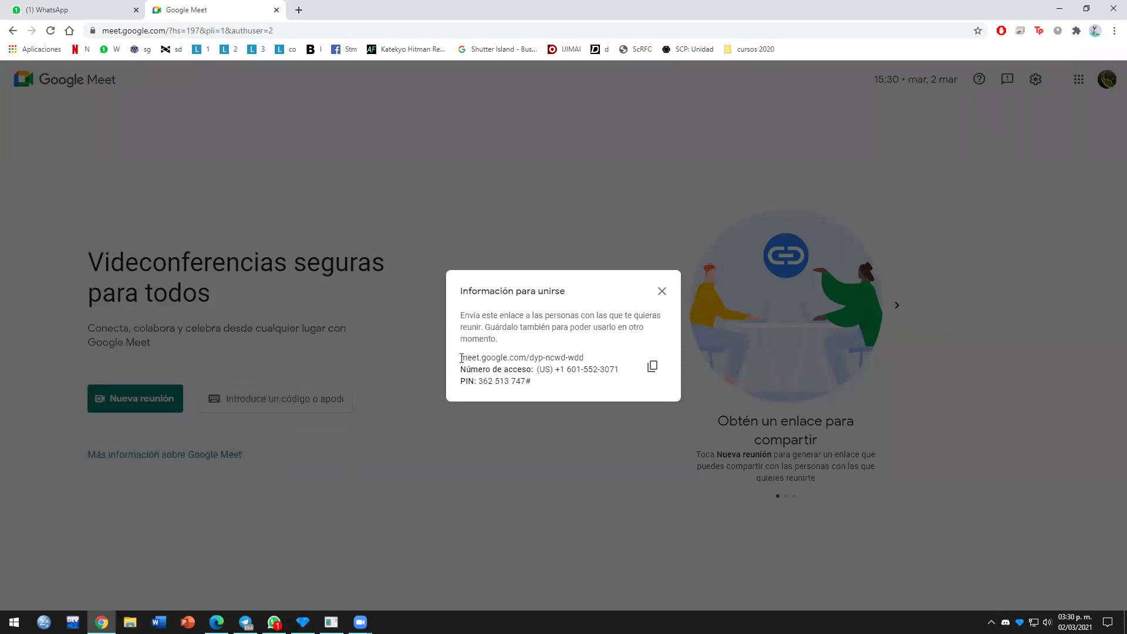
{"action": "left_click", "coordinate": [649, 367]}
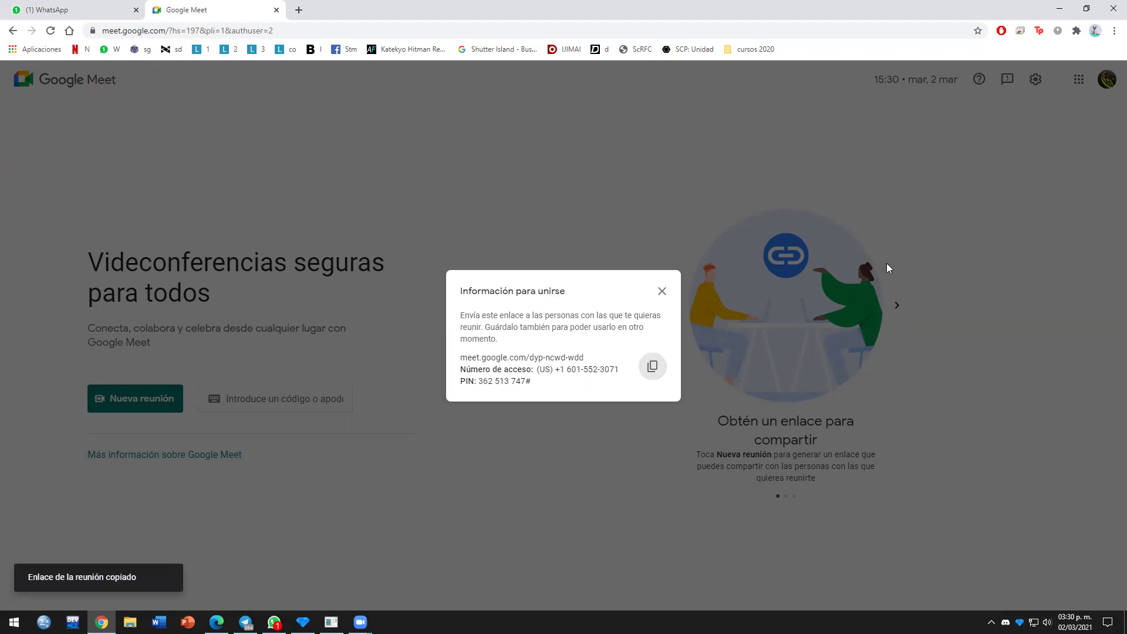
{"action": "left_click", "coordinate": [663, 292]}
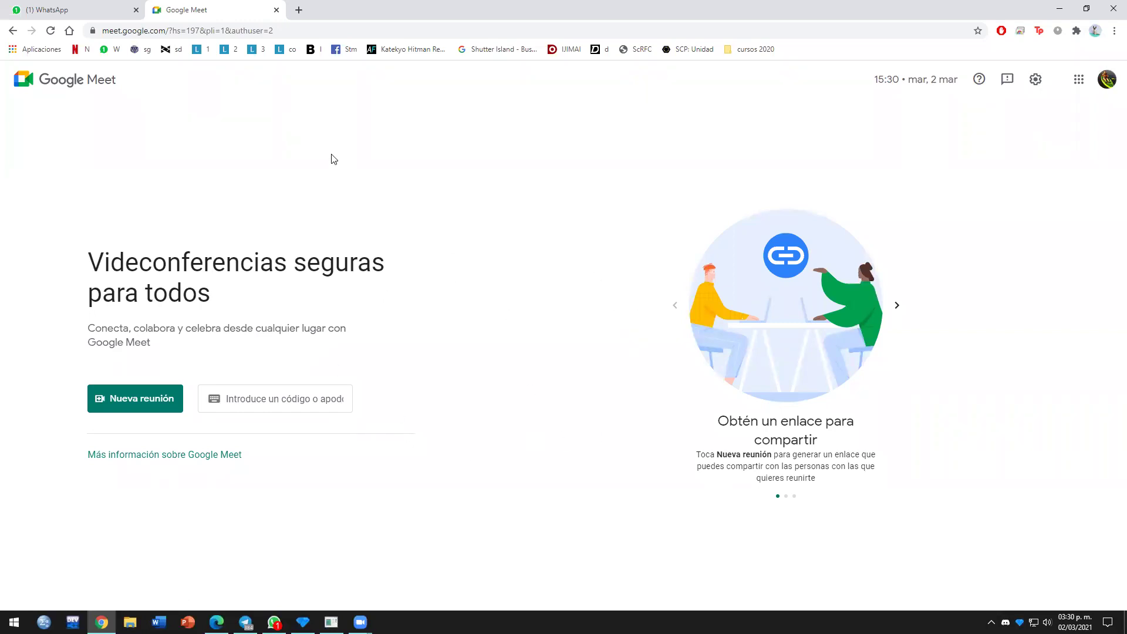
{"action": "left_click", "coordinate": [300, 12]}
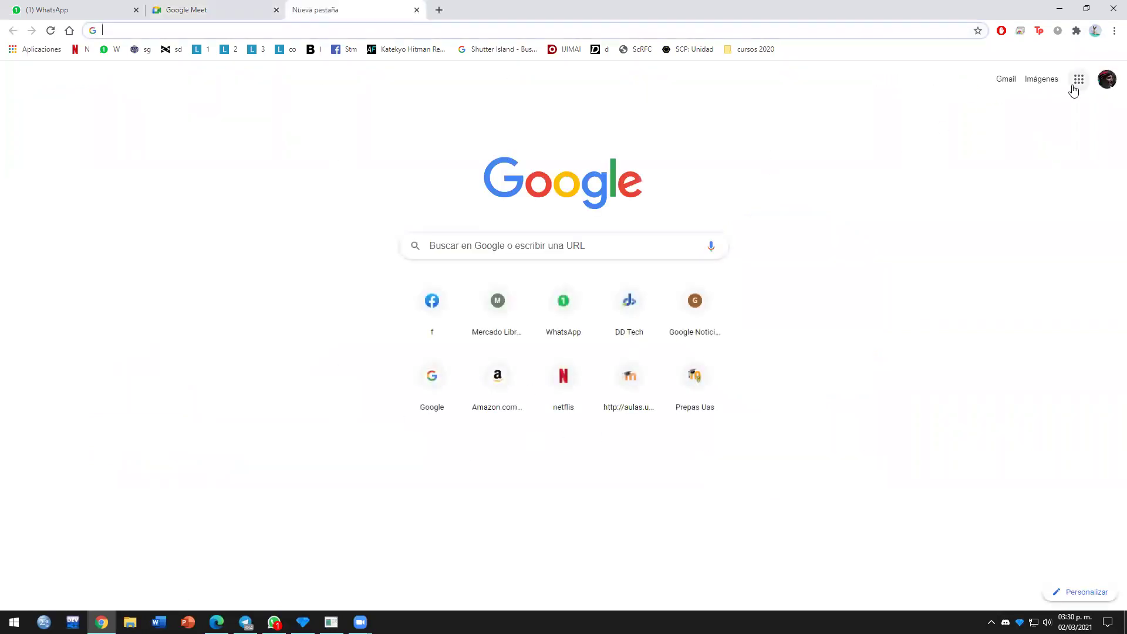
Step: Switch to the second account, open Google Calendar, and start a draft event at 12:30pm on 5 March
{"action": "left_click", "coordinate": [1099, 82]}
{"action": "left_click", "coordinate": [988, 290]}
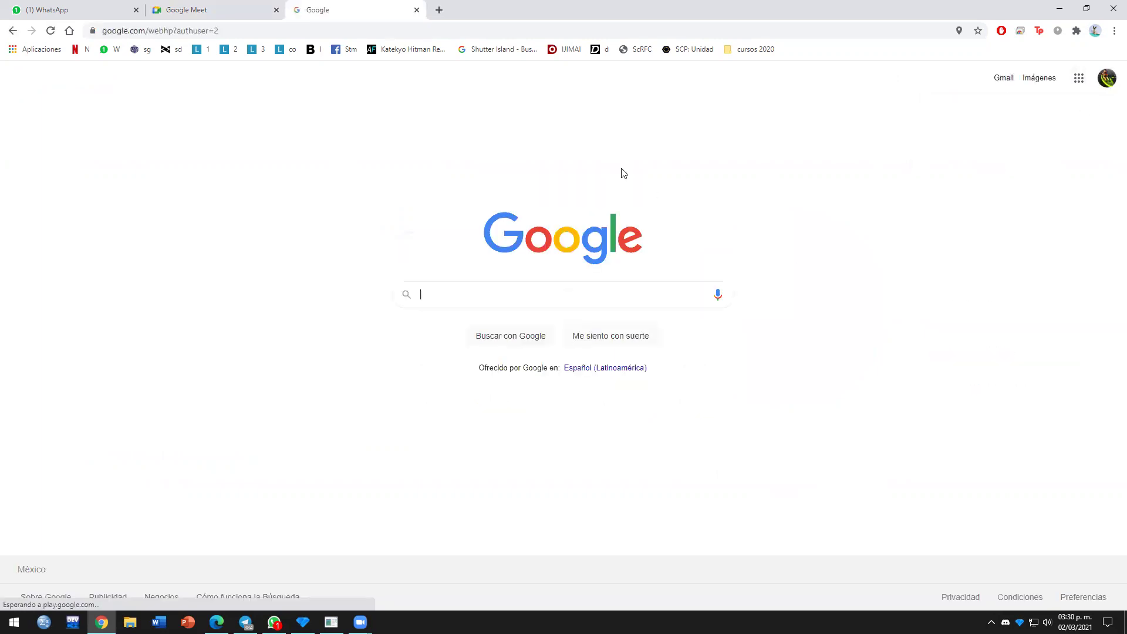
{"action": "left_click", "coordinate": [1078, 78]}
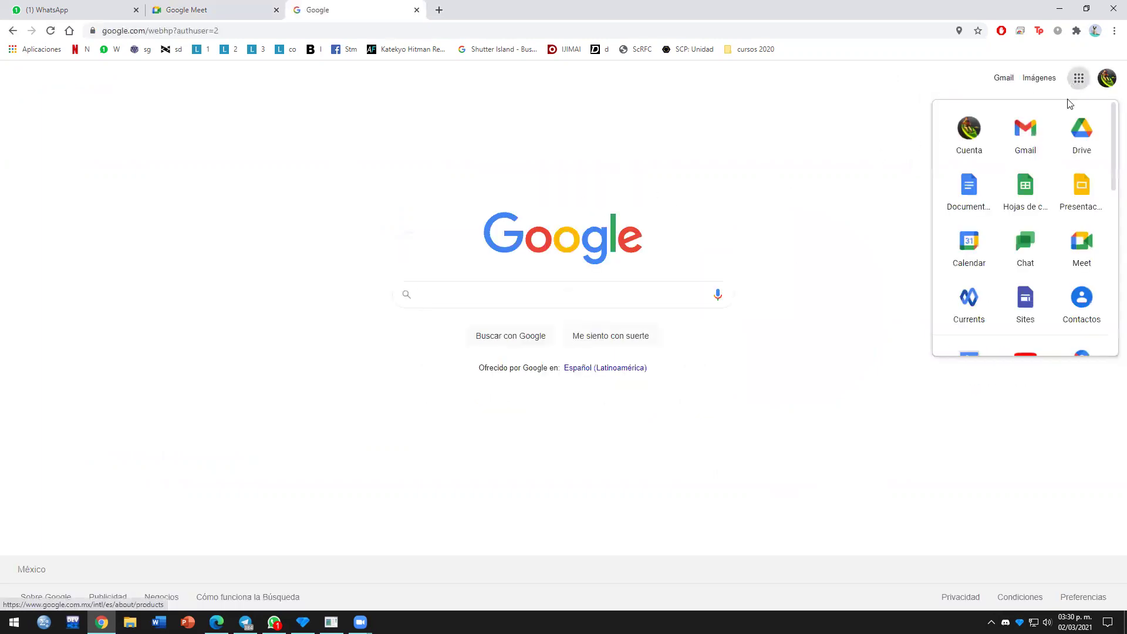
{"action": "left_click", "coordinate": [974, 249]}
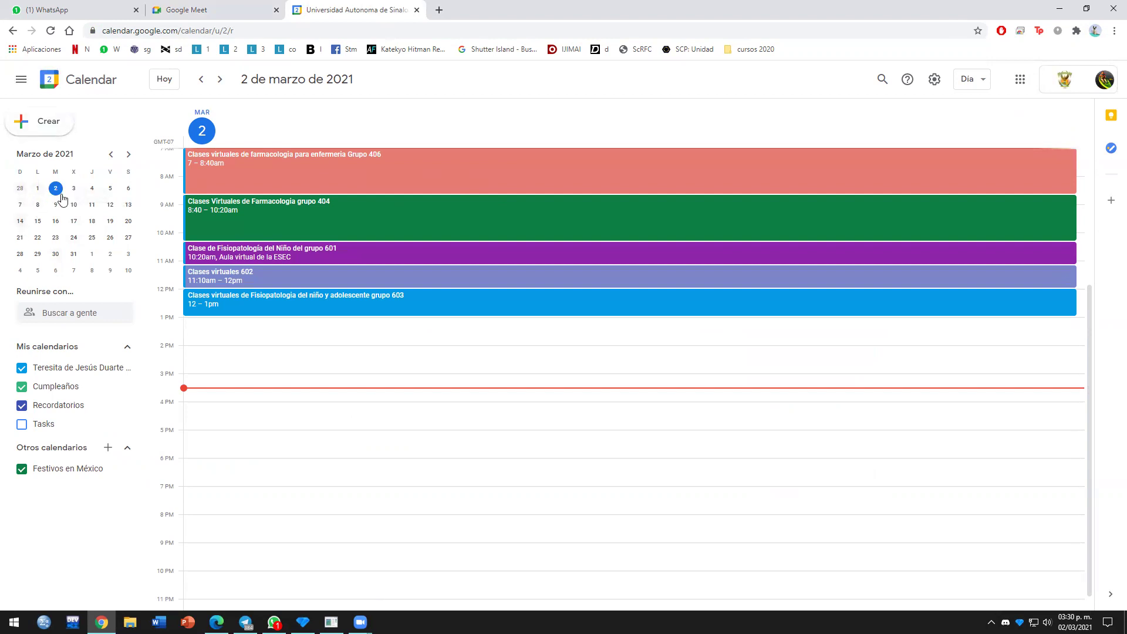
{"action": "left_click", "coordinate": [109, 190]}
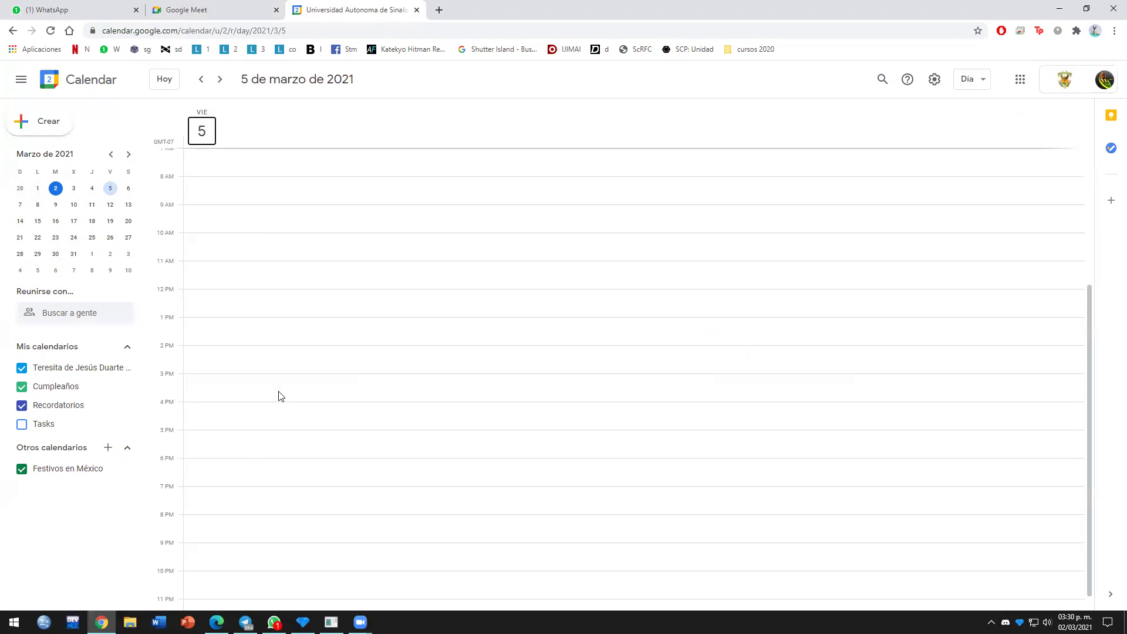
{"action": "left_click", "coordinate": [404, 324]}
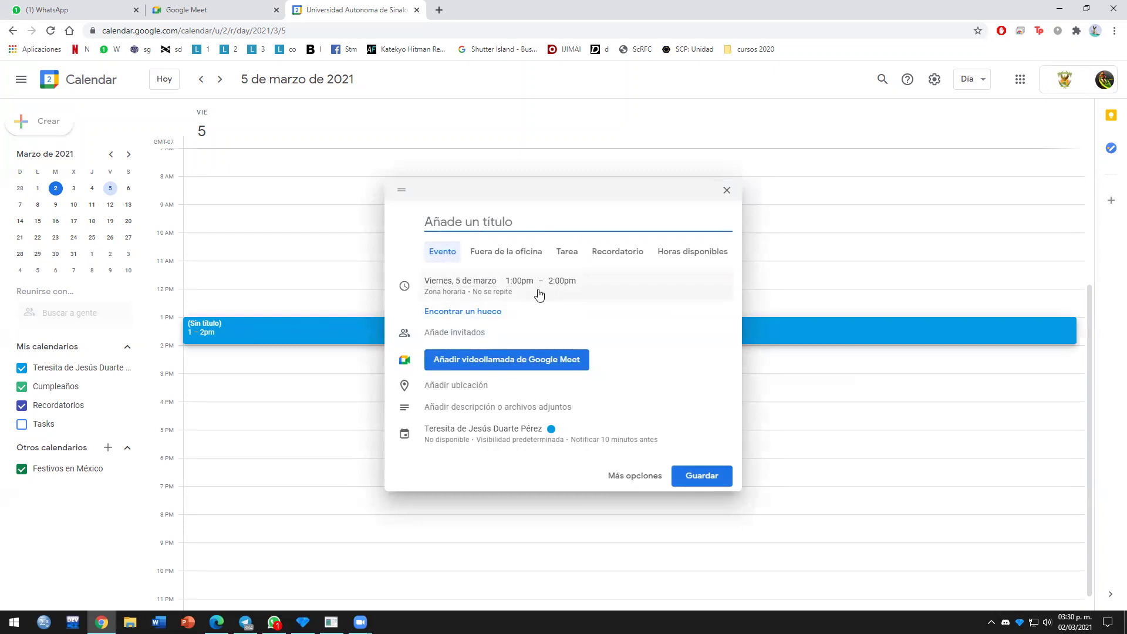
{"action": "left_click", "coordinate": [238, 306]}
{"action": "left_click", "coordinate": [212, 309]}
{"action": "left_click", "coordinate": [212, 309]}
{"action": "left_click", "coordinate": [202, 311]}
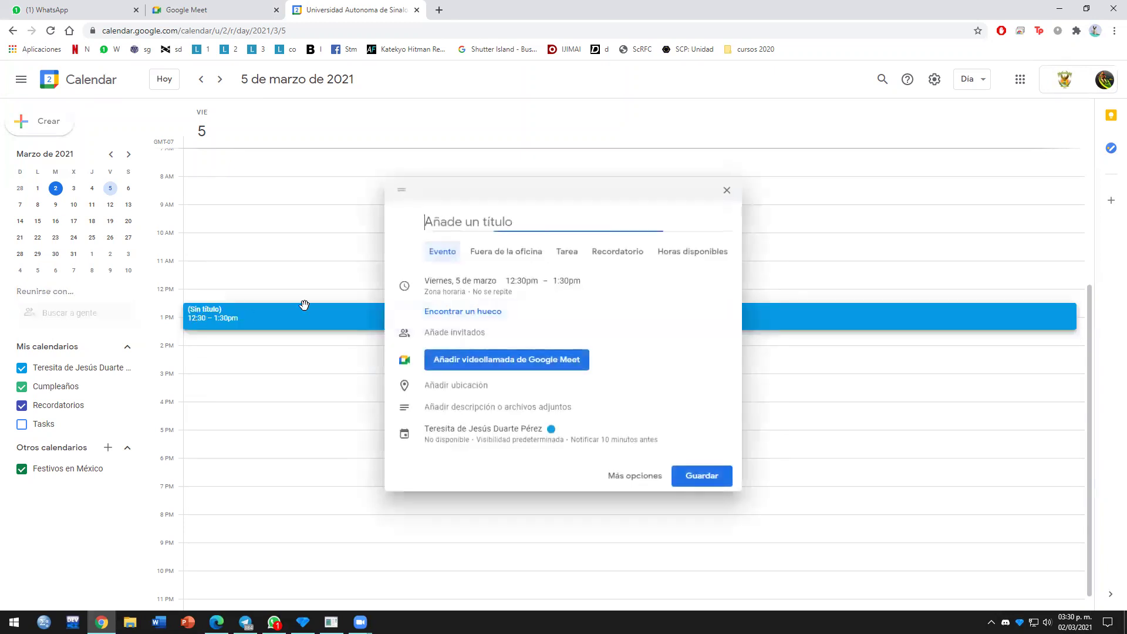
Step: Set the event to run 12:35pm–2:35pm without repeating
{"action": "left_click", "coordinate": [522, 282]}
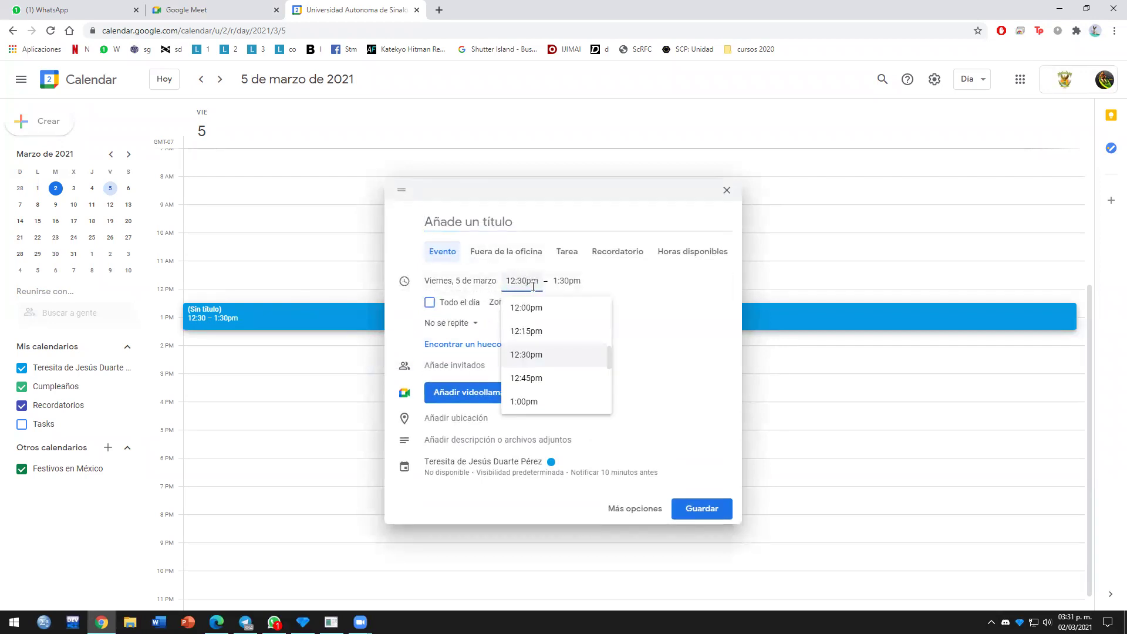
{"action": "type", "text": "5"}
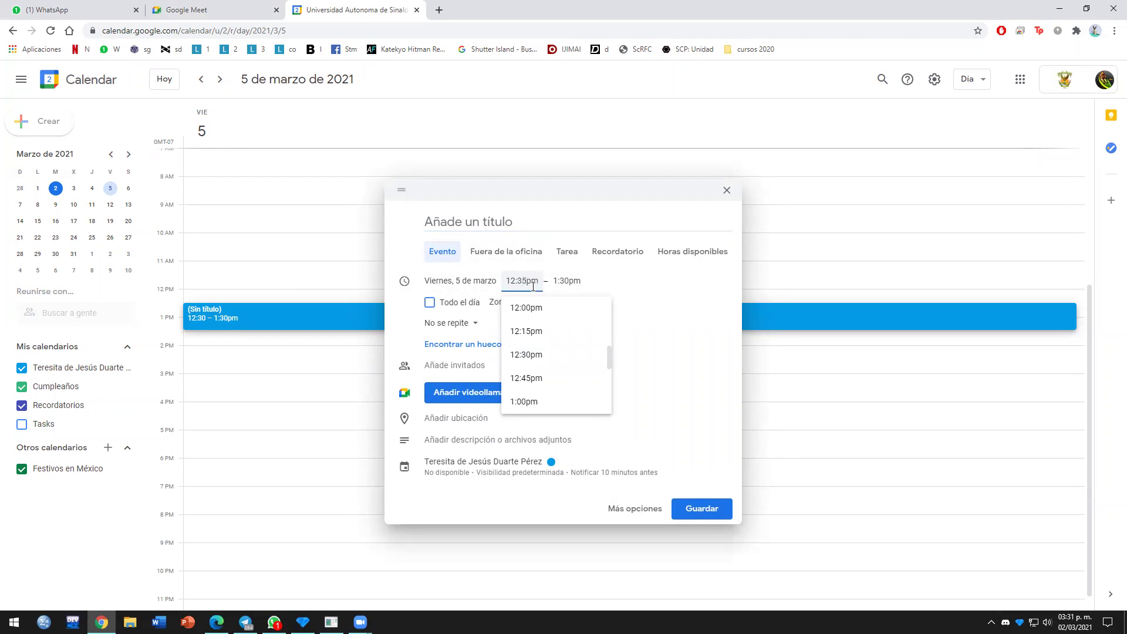
{"action": "left_click", "coordinate": [578, 282]}
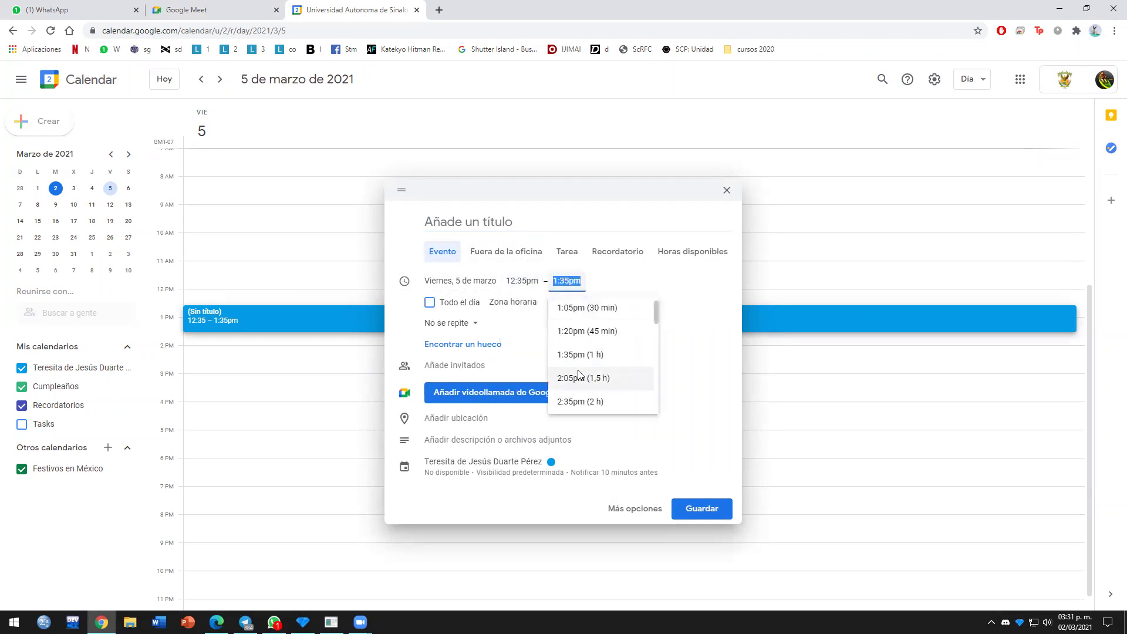
{"action": "left_click", "coordinate": [587, 402]}
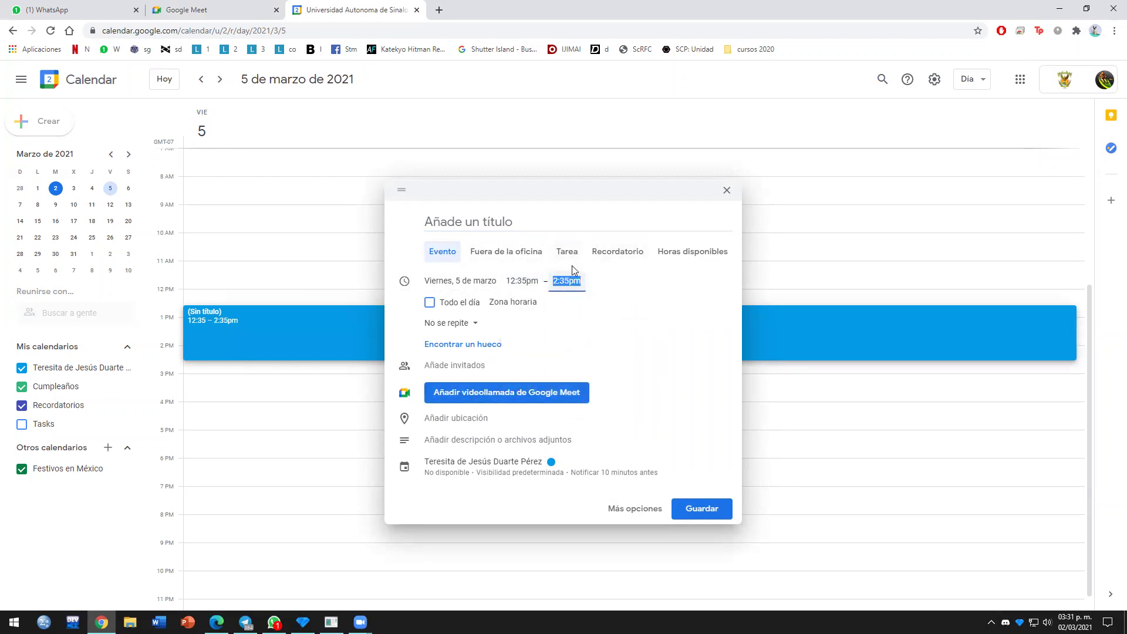
{"action": "left_click", "coordinate": [463, 332]}
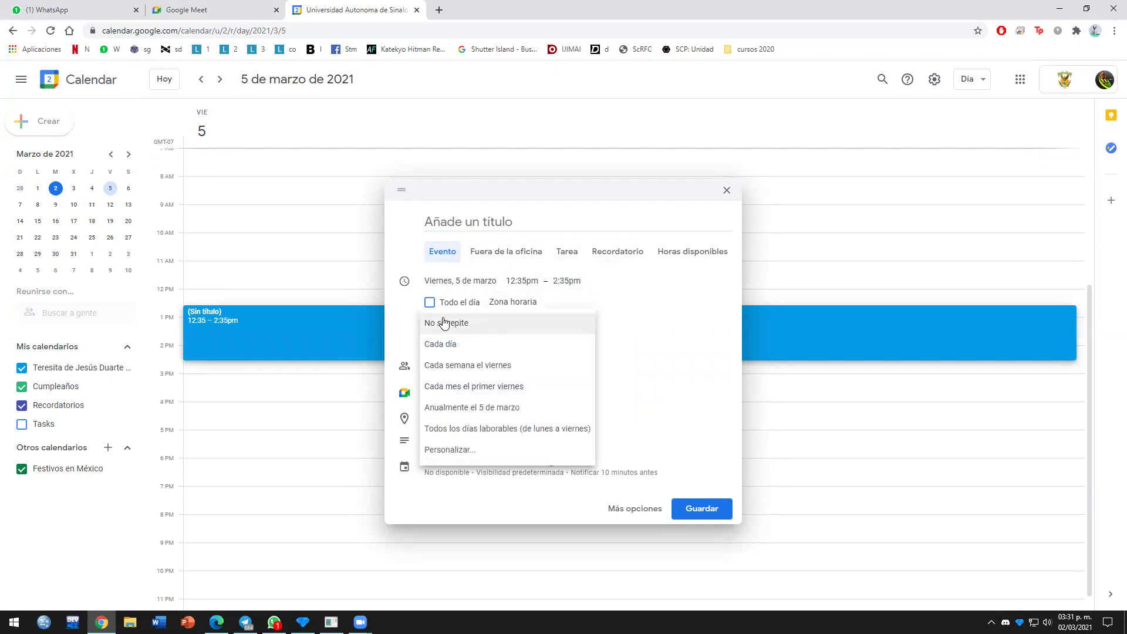
{"action": "left_click", "coordinate": [446, 323]}
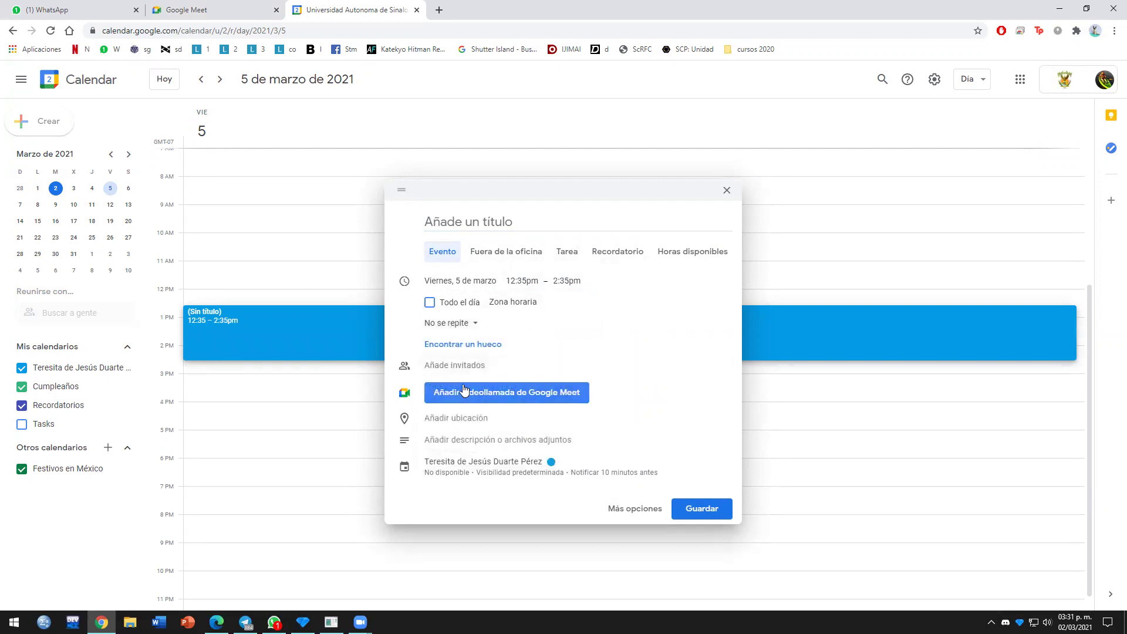
Step: Invite the guest, title the event 'clases de meet', colour it Tomate red, and save
{"action": "left_click", "coordinate": [448, 361]}
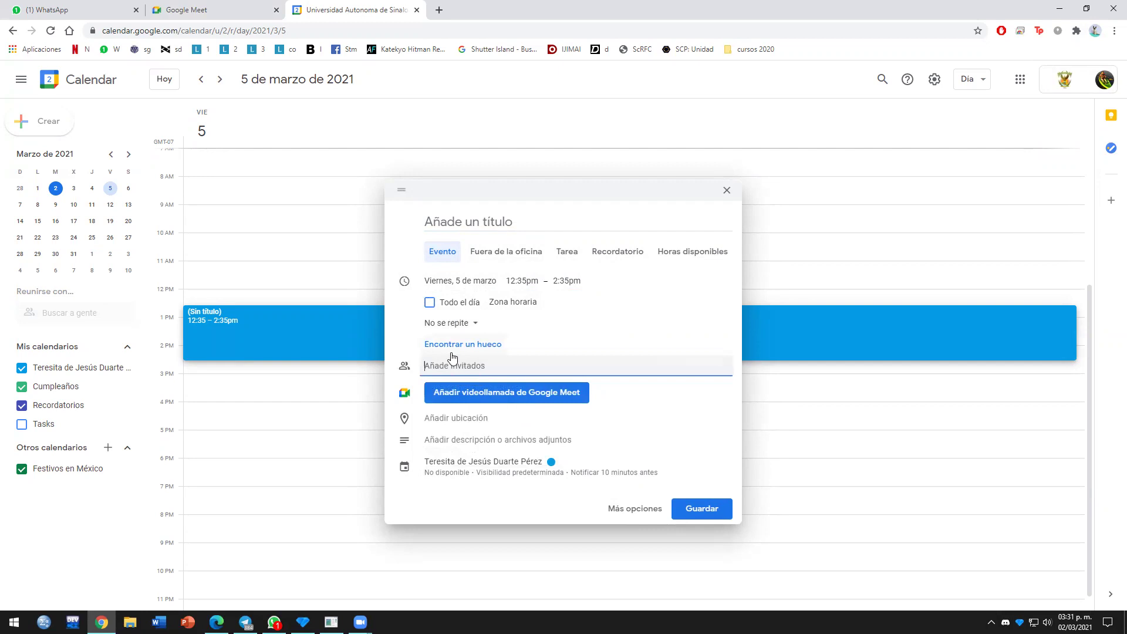
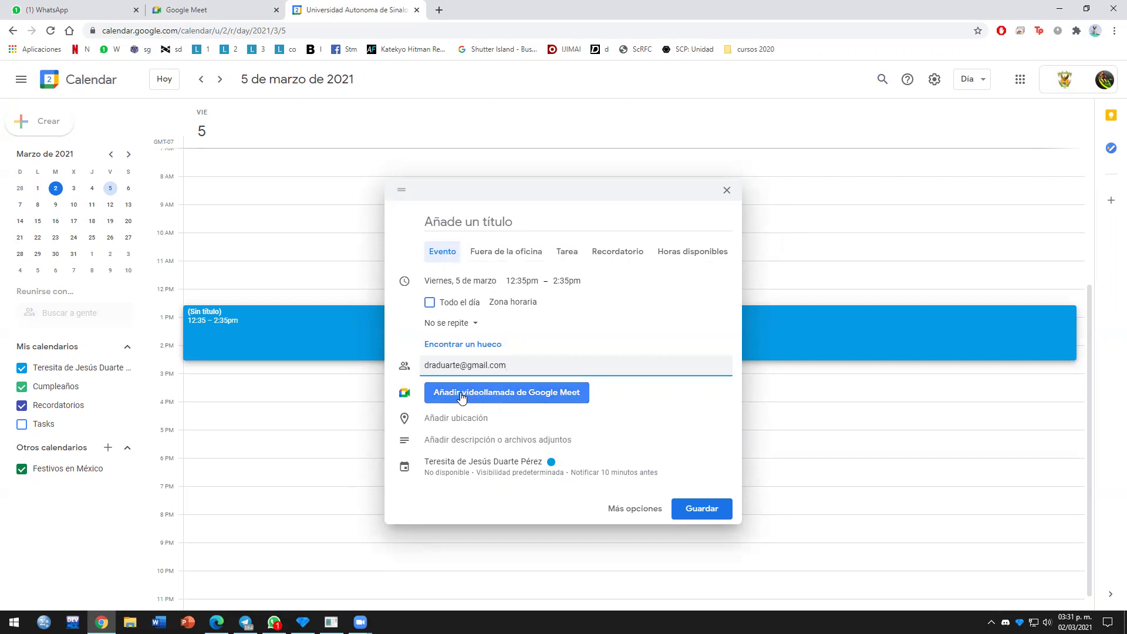
{"action": "left_click", "coordinate": [498, 221]}
{"action": "type", "text": "clases de meet"}
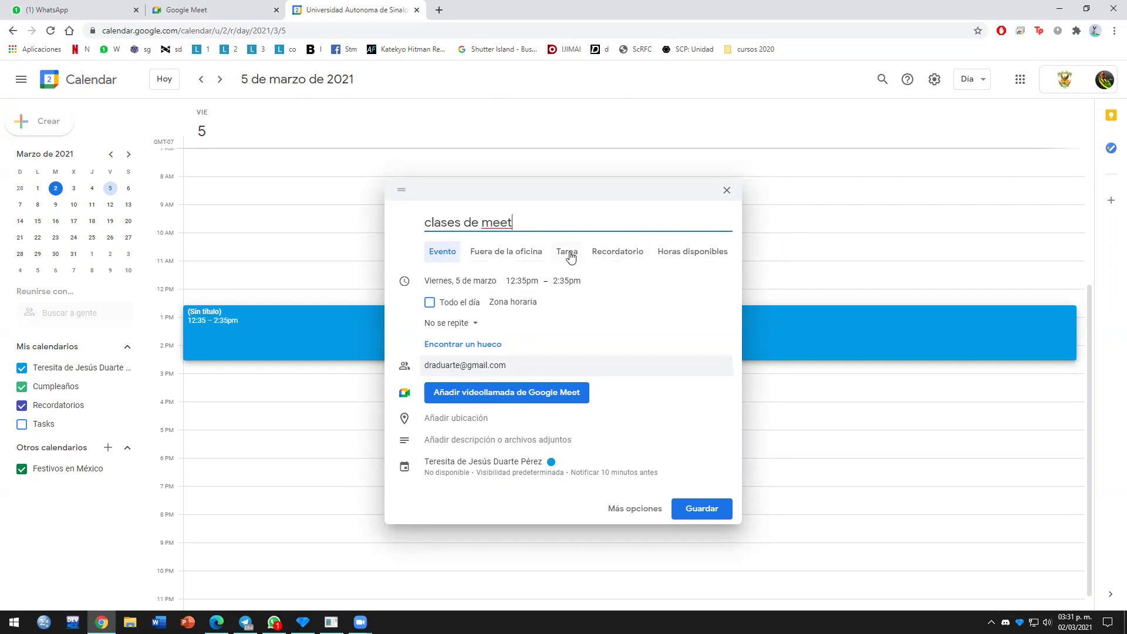
{"action": "left_click", "coordinate": [550, 468]}
{"action": "left_click", "coordinate": [554, 435]}
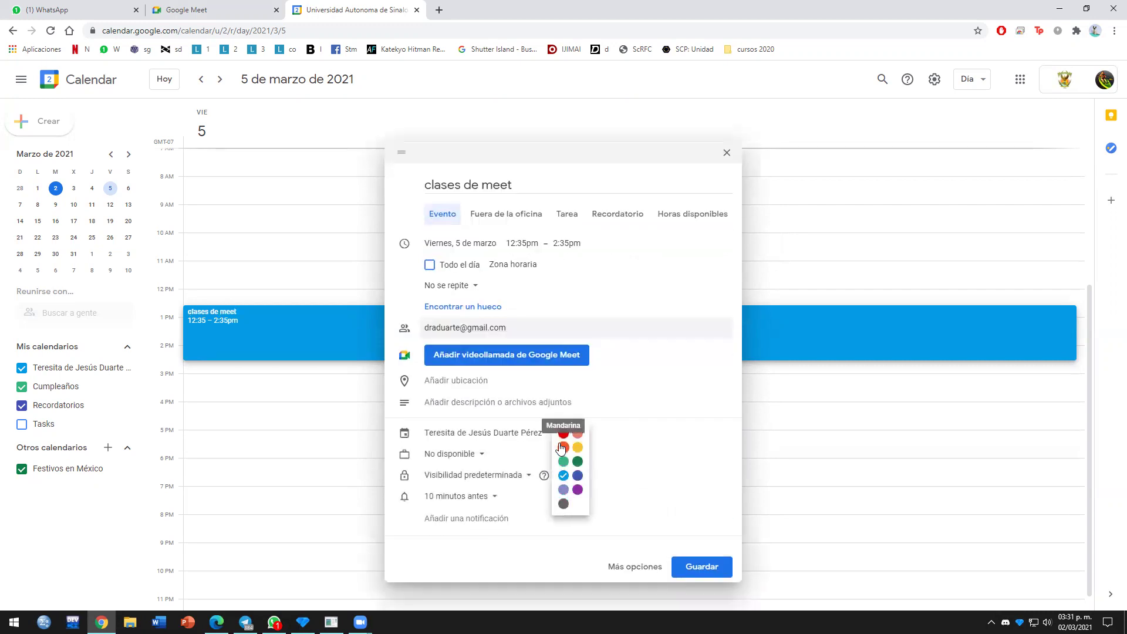
{"action": "left_click", "coordinate": [563, 434]}
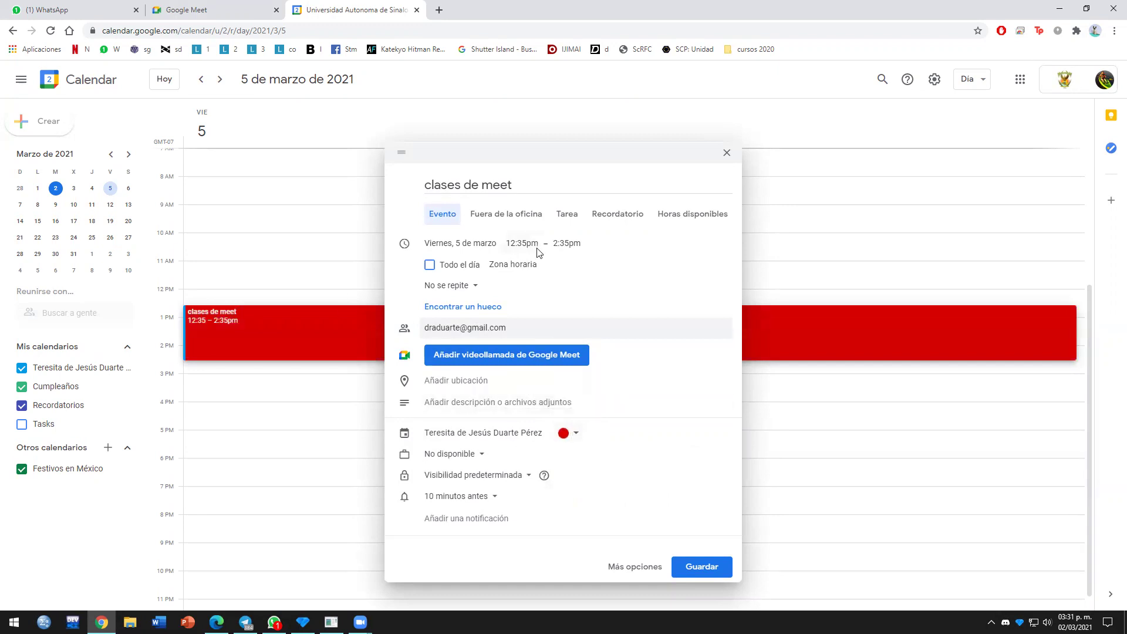
{"action": "left_click", "coordinate": [701, 566]}
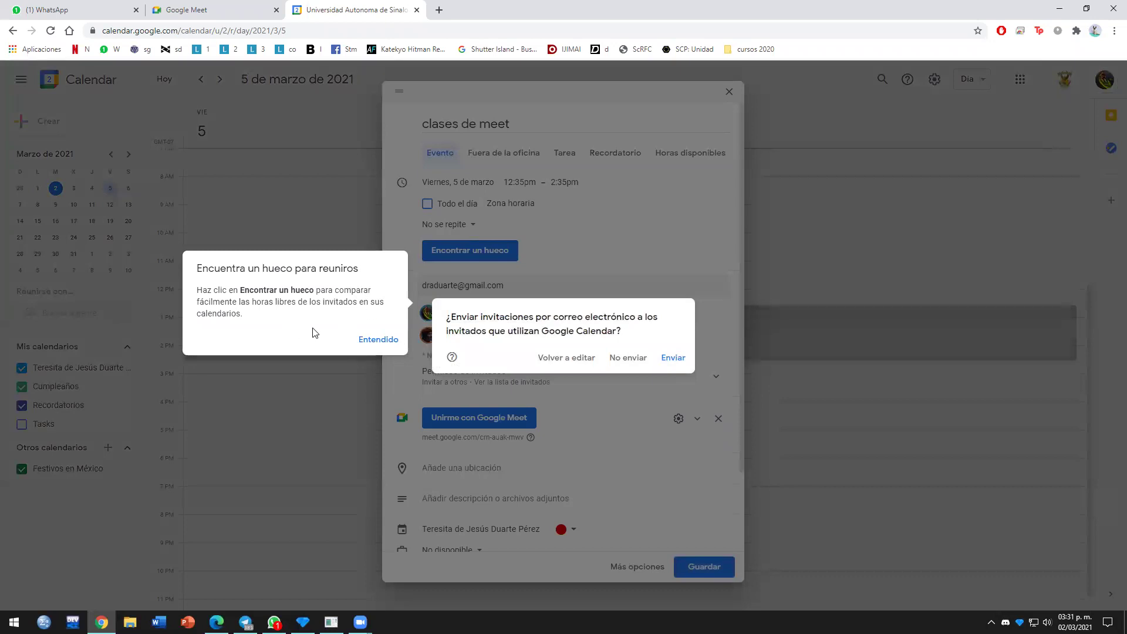
Step: Dismiss the meeting-time tip, send the e-mail invitations, and confirm inviting the external guest
{"action": "left_click", "coordinate": [386, 340]}
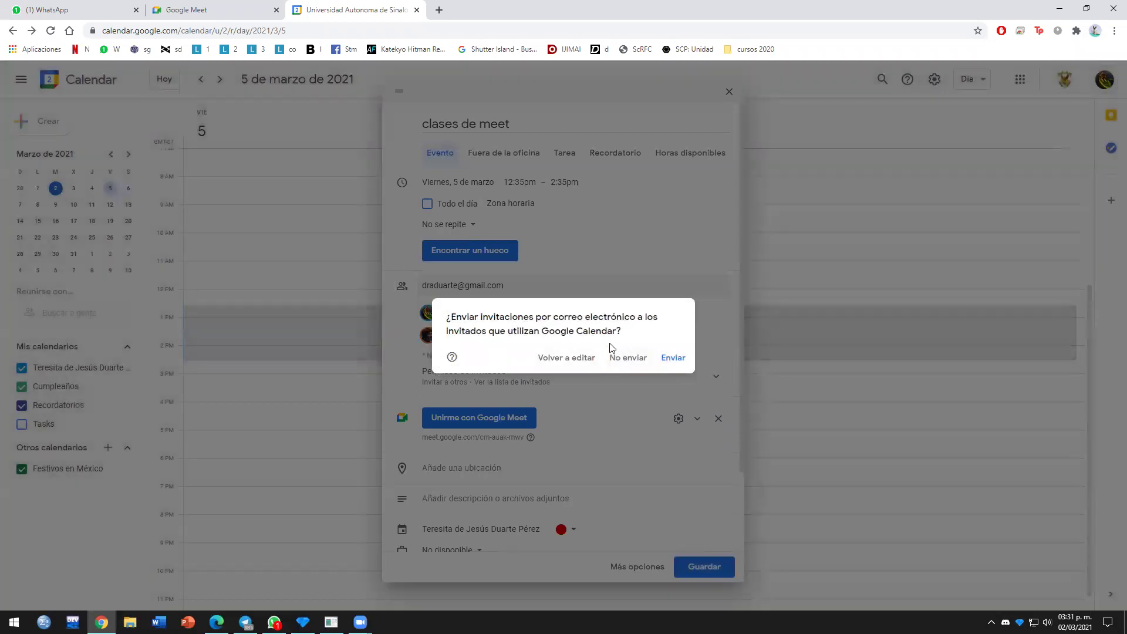
{"action": "left_click", "coordinate": [670, 358]}
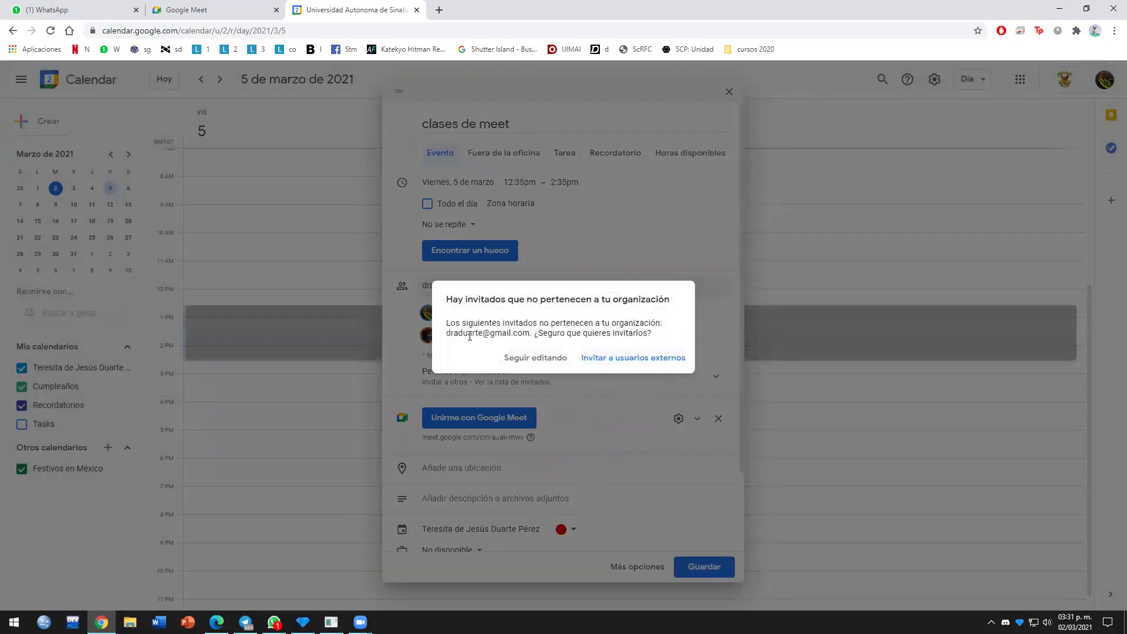
{"action": "left_click", "coordinate": [634, 358]}
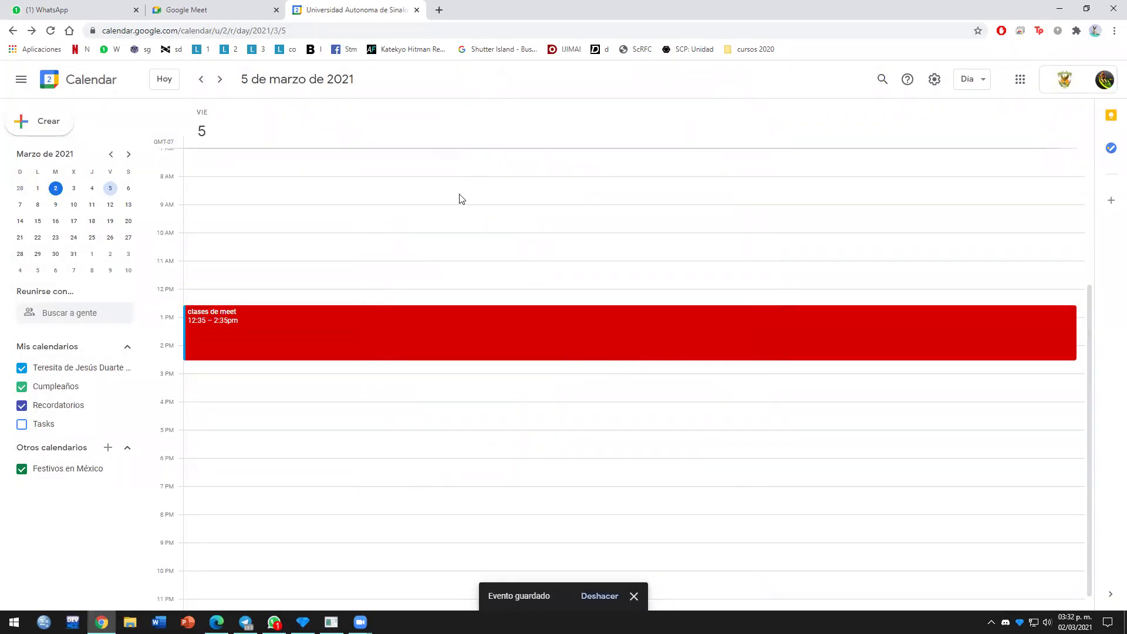
Step: Open clases de meet in the full editor, open Gmail in a new tab, then save the event
{"action": "left_click", "coordinate": [210, 317]}
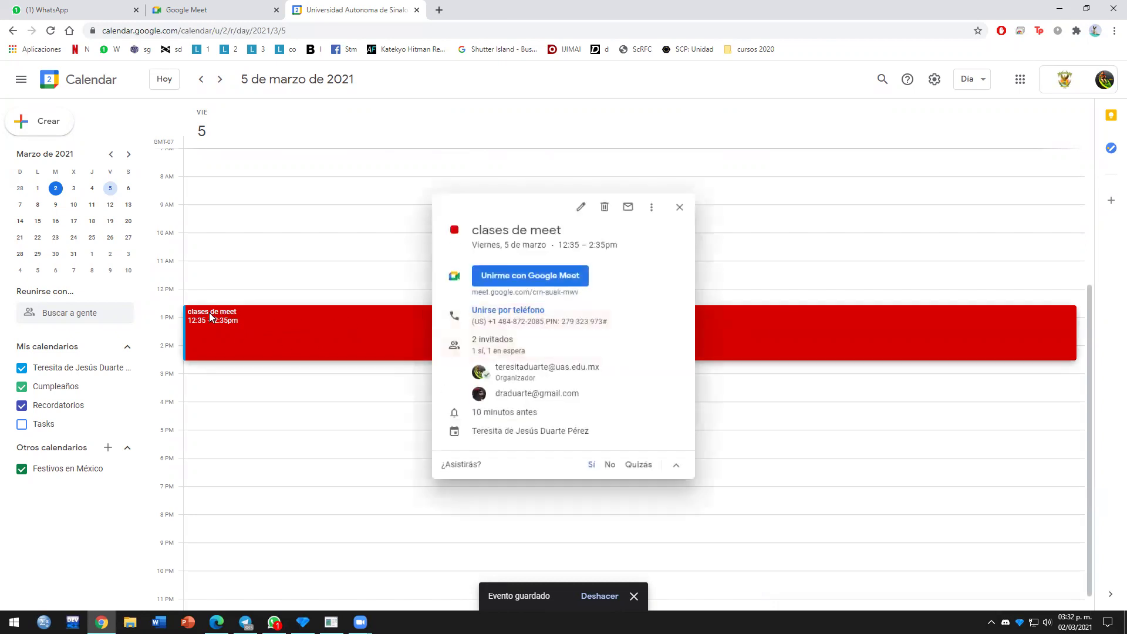
{"action": "left_click", "coordinate": [582, 208]}
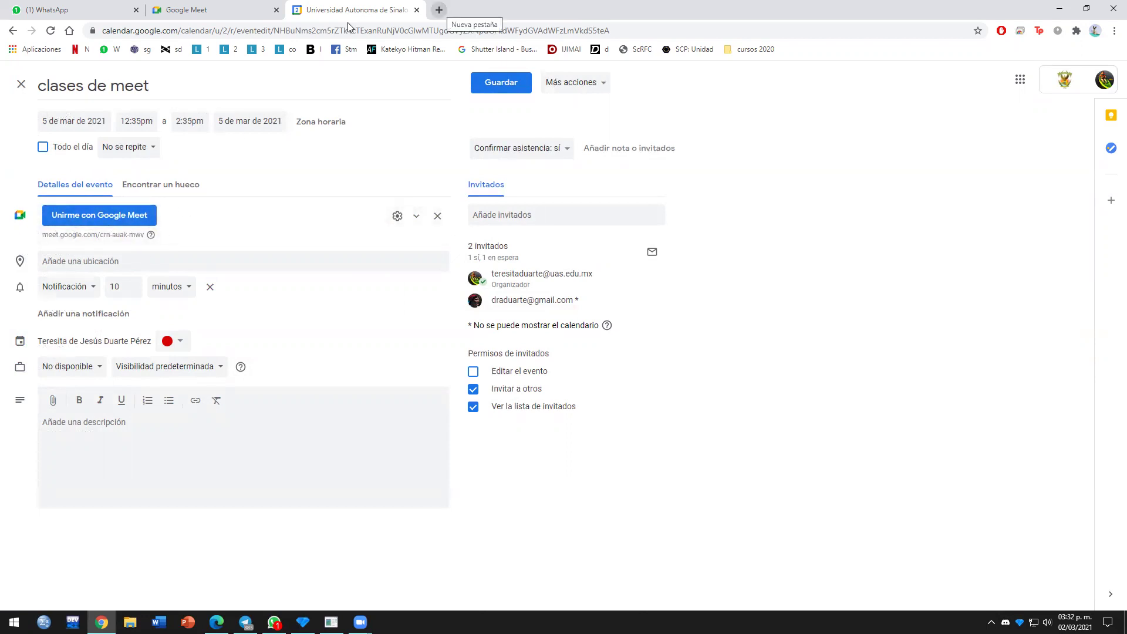
{"action": "left_click", "coordinate": [1021, 80]}
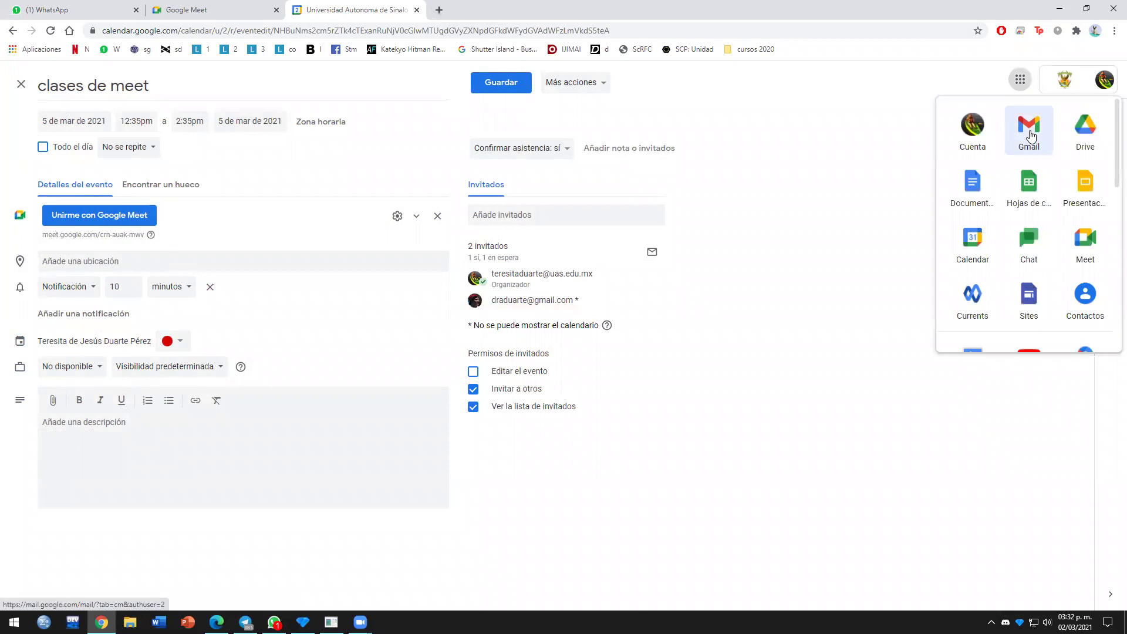
{"action": "left_click", "coordinate": [1028, 123]}
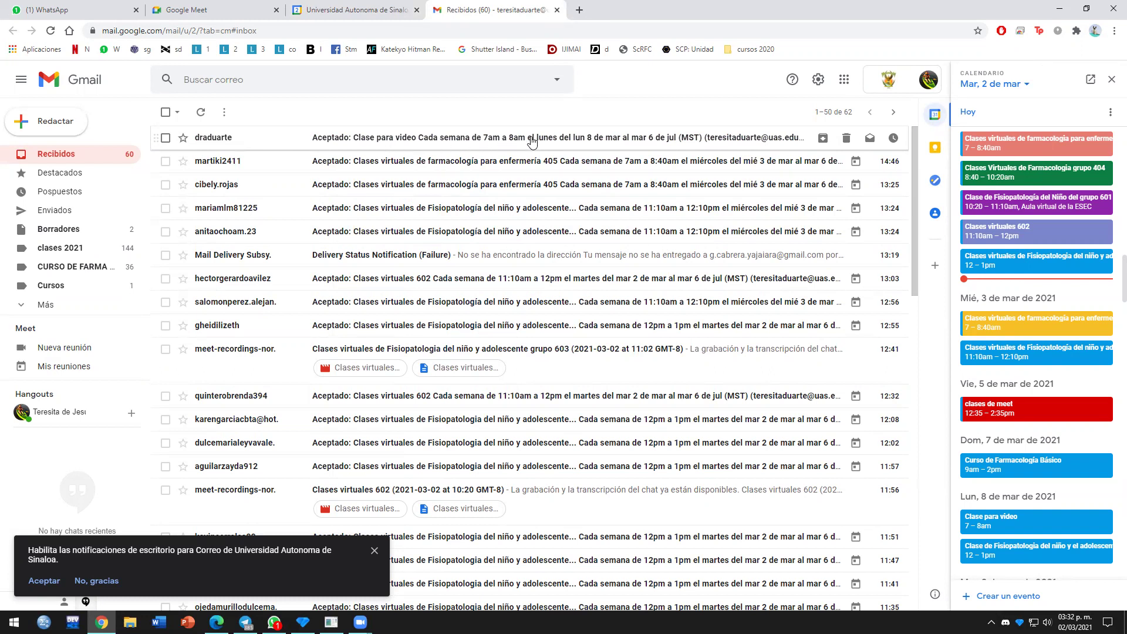
{"action": "left_click", "coordinate": [389, 17]}
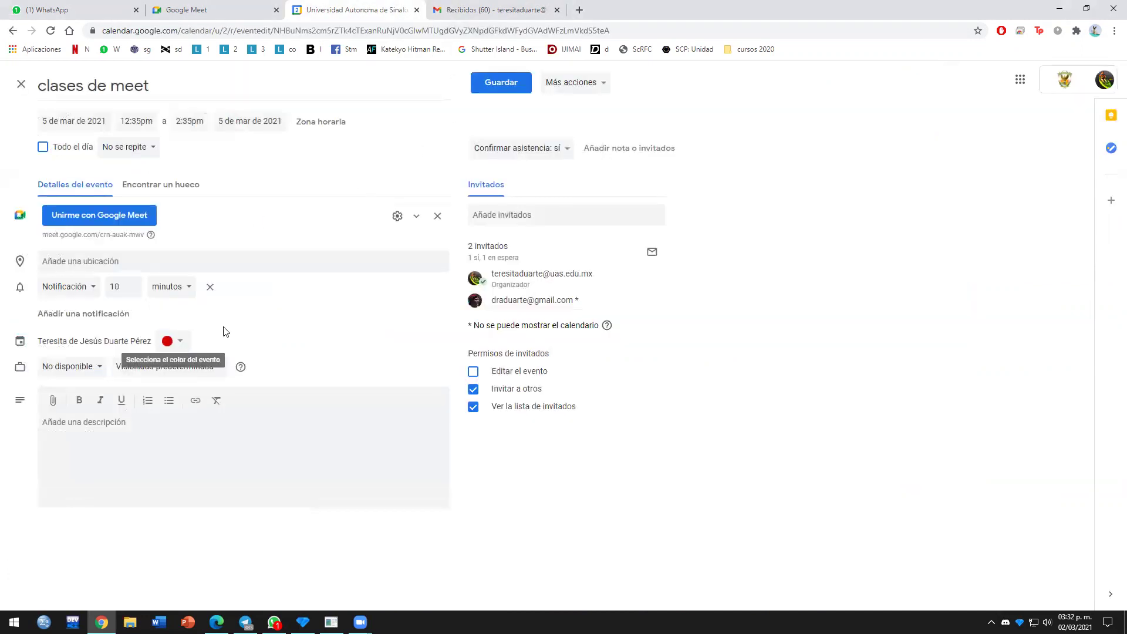
{"action": "left_click", "coordinate": [500, 82]}
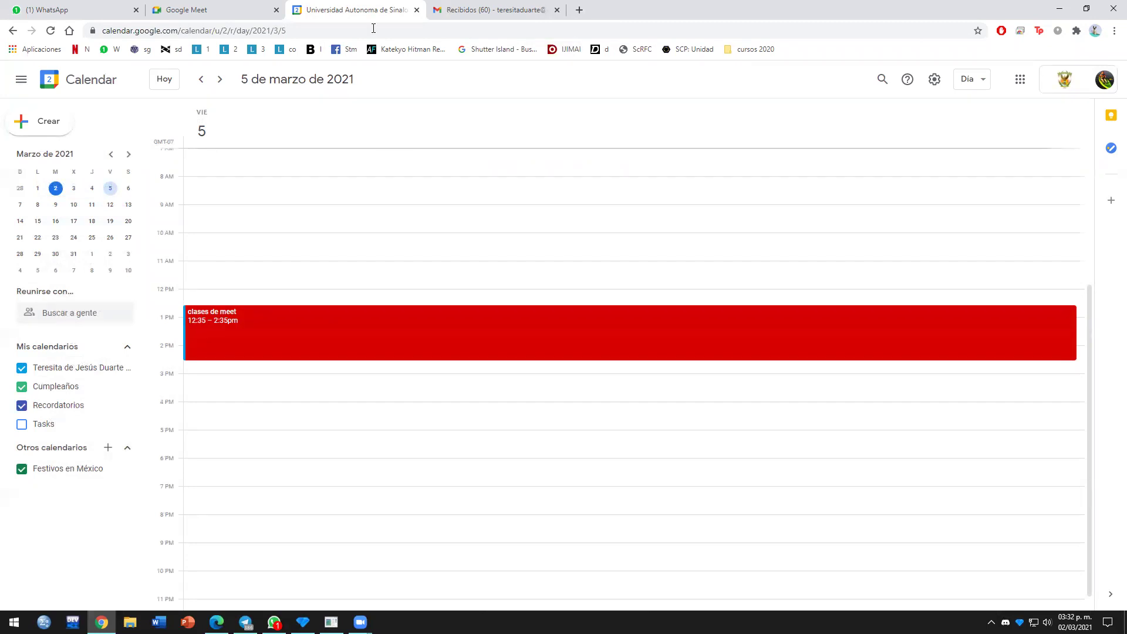
Step: Close the Google Meet tab, leaving the Gmail inbox open
{"action": "key", "text": "ctrl+Tab"}
{"action": "left_click", "coordinate": [191, 15]}
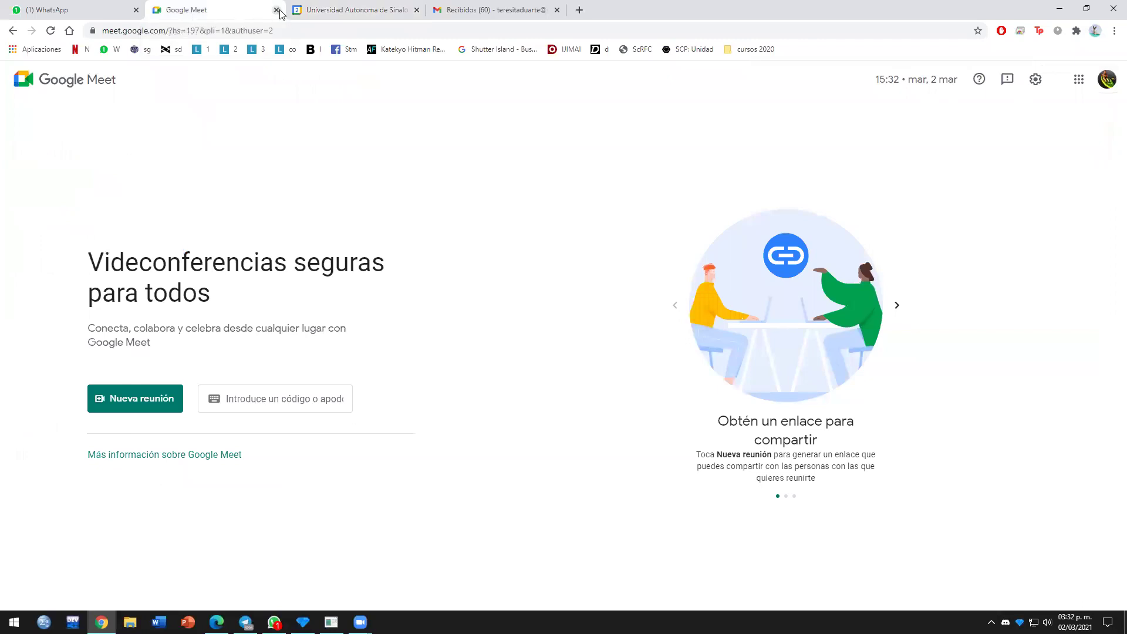
{"action": "left_click", "coordinate": [276, 10]}
Step: In Gmail, open the 'Invitación: clases de meet' email and answer Sí to attend
{"action": "key", "text": "ctrl+t"}
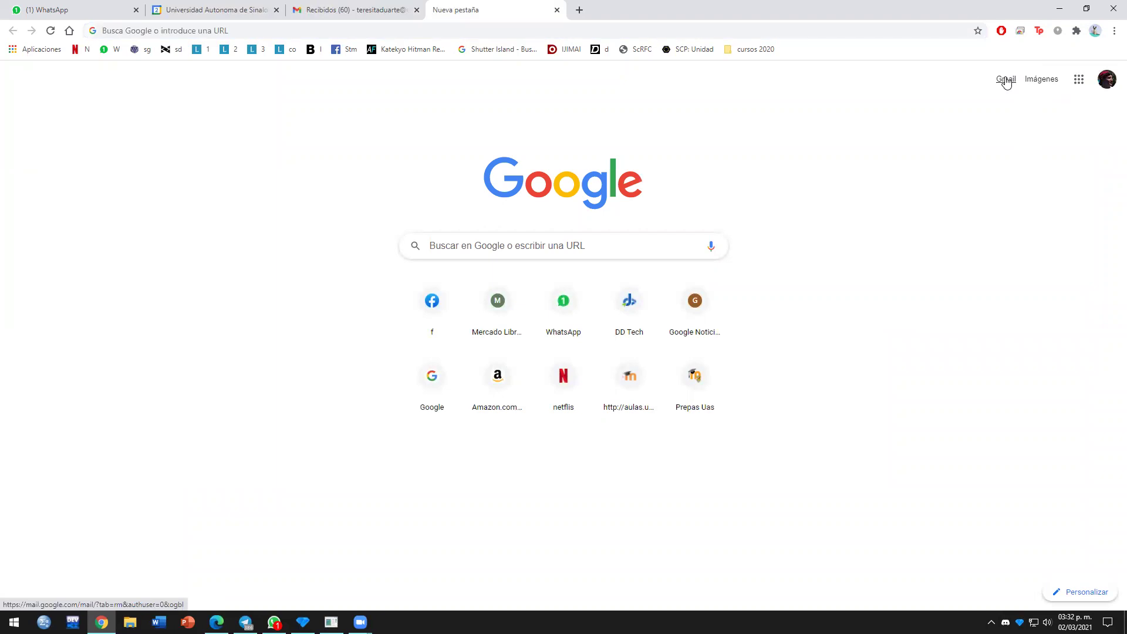
{"action": "left_click", "coordinate": [1005, 79]}
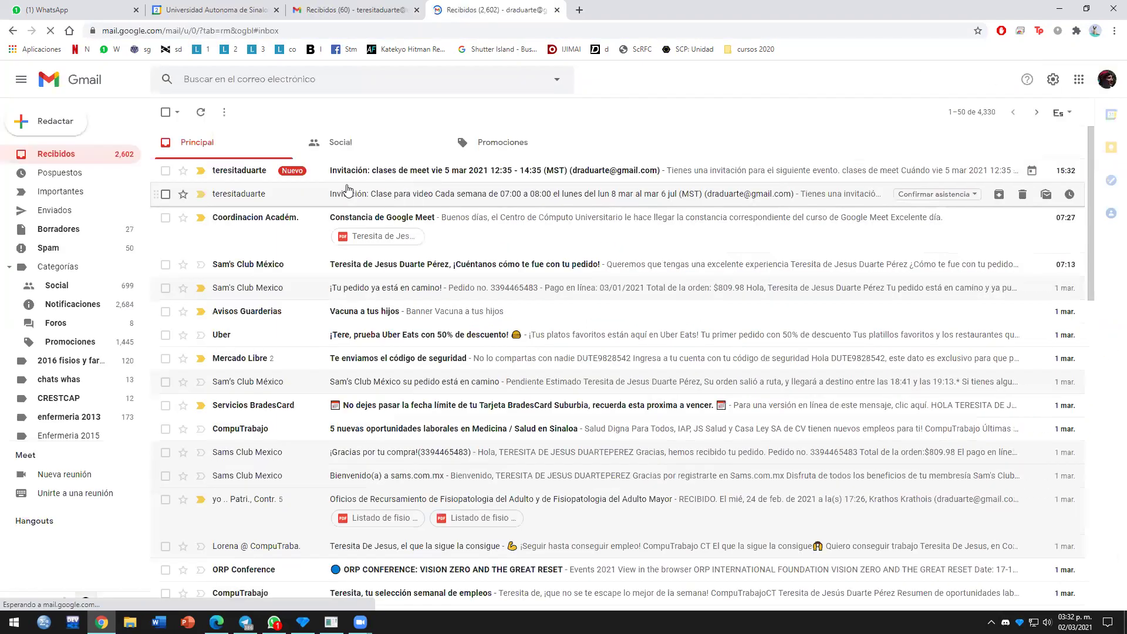
{"action": "left_click", "coordinate": [376, 170]}
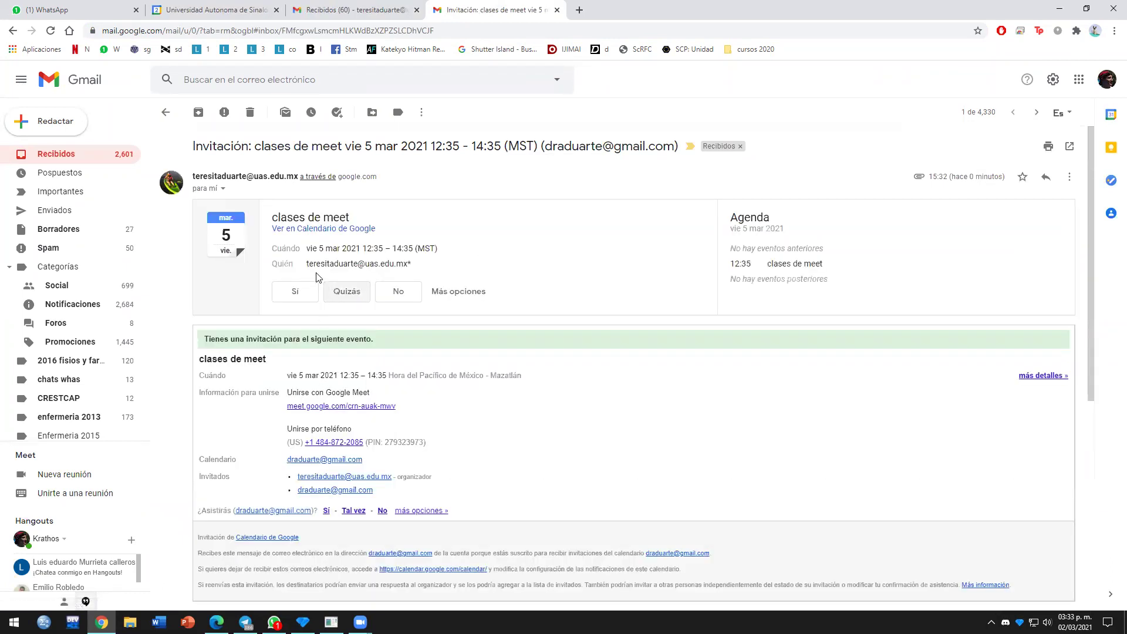
{"action": "left_click", "coordinate": [294, 295]}
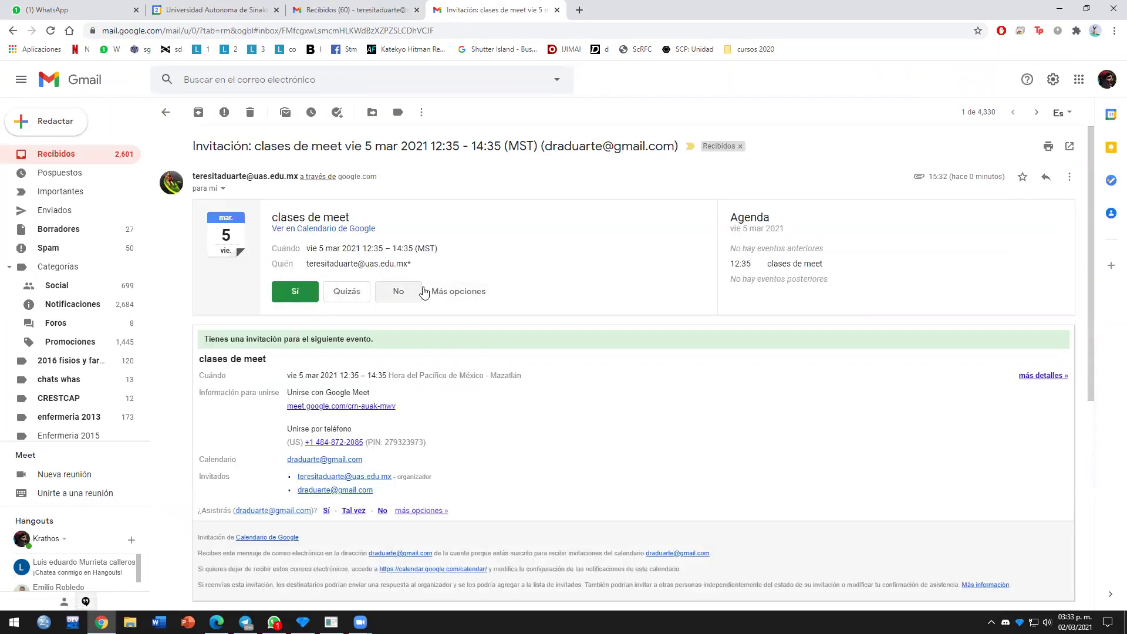
{"action": "left_click", "coordinate": [326, 511]}
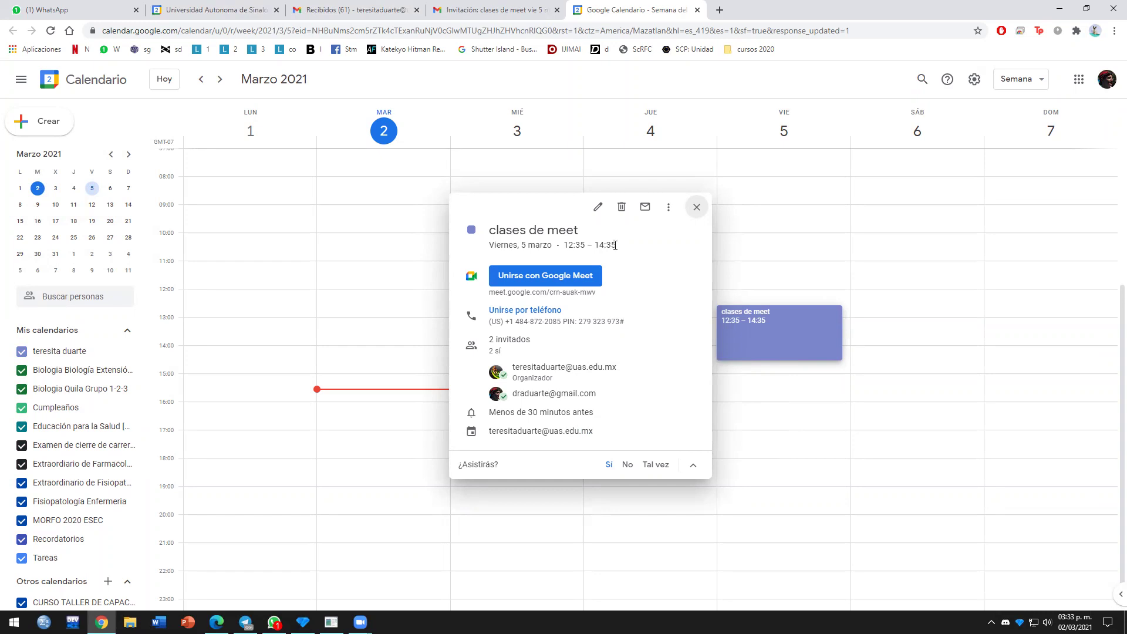
{"action": "left_click", "coordinate": [557, 282]}
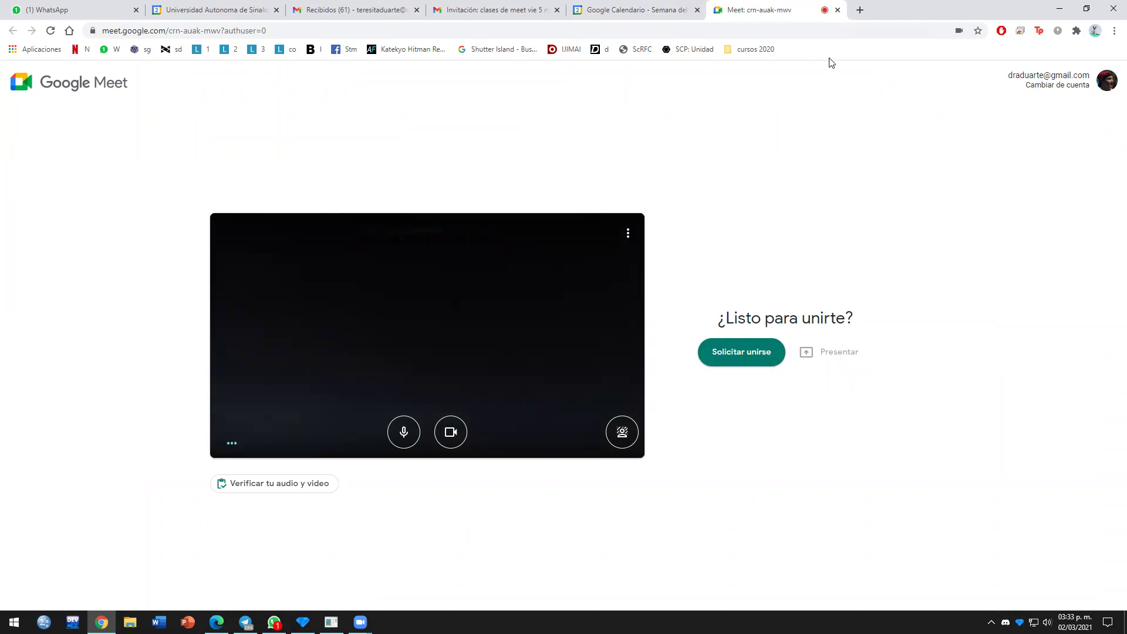
{"action": "left_click", "coordinate": [837, 11]}
{"action": "left_click", "coordinate": [838, 11]}
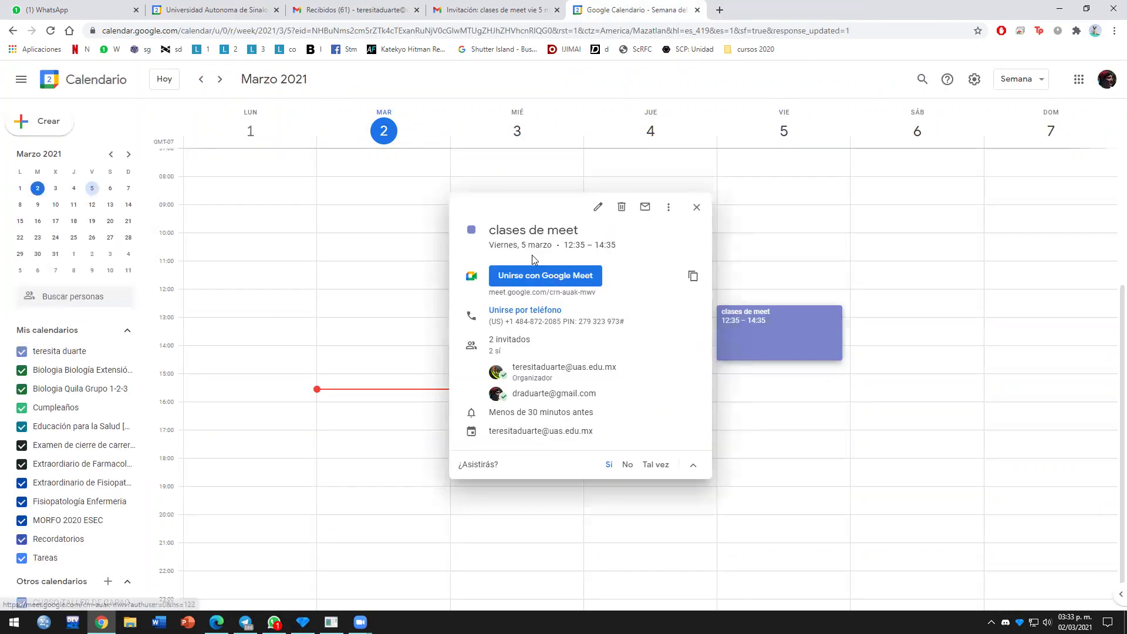
Step: Change the clases de meet end date to 6 mar 2021 and save it for this calendar only
{"action": "left_click", "coordinate": [597, 206]}
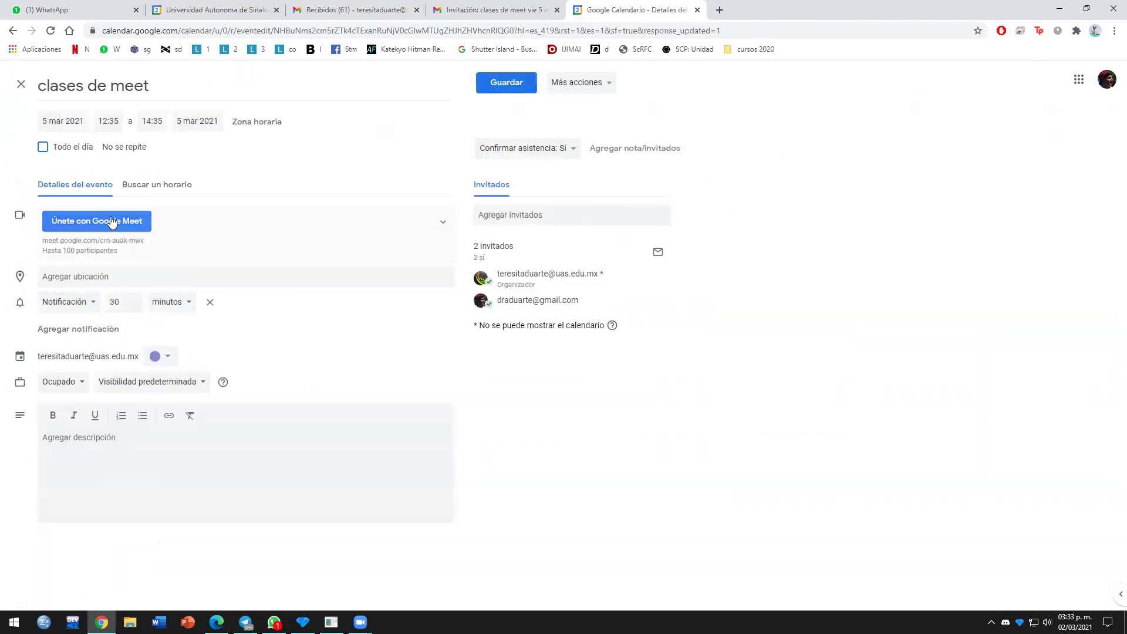
{"action": "left_click", "coordinate": [116, 119]}
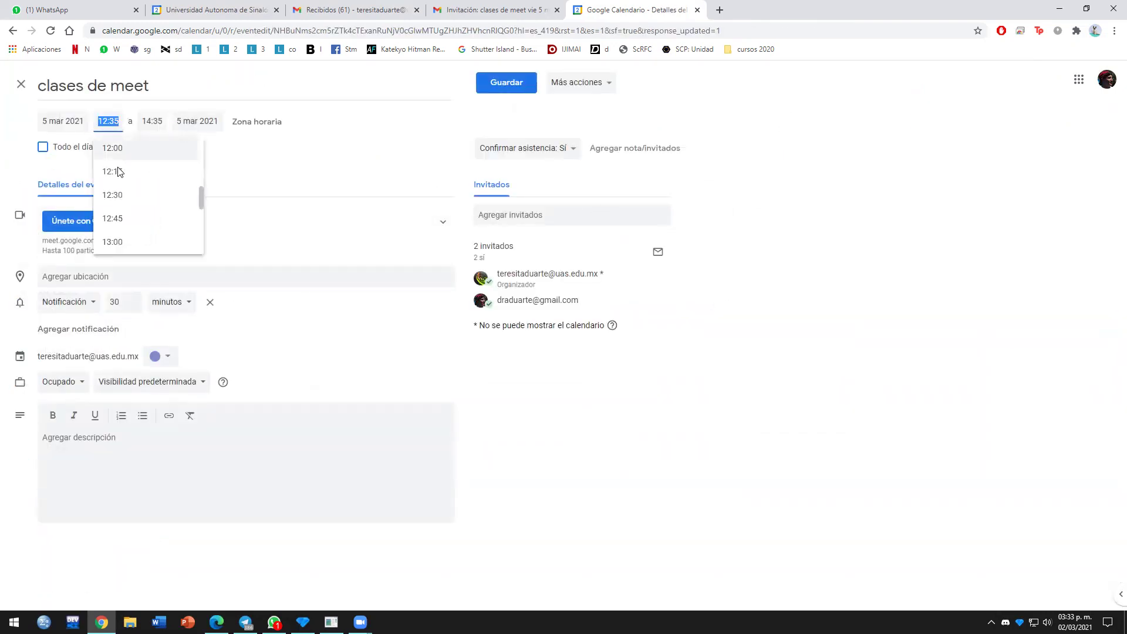
{"action": "scroll", "coordinate": [201, 197], "scroll_direction": "down", "scroll_amount": 15}
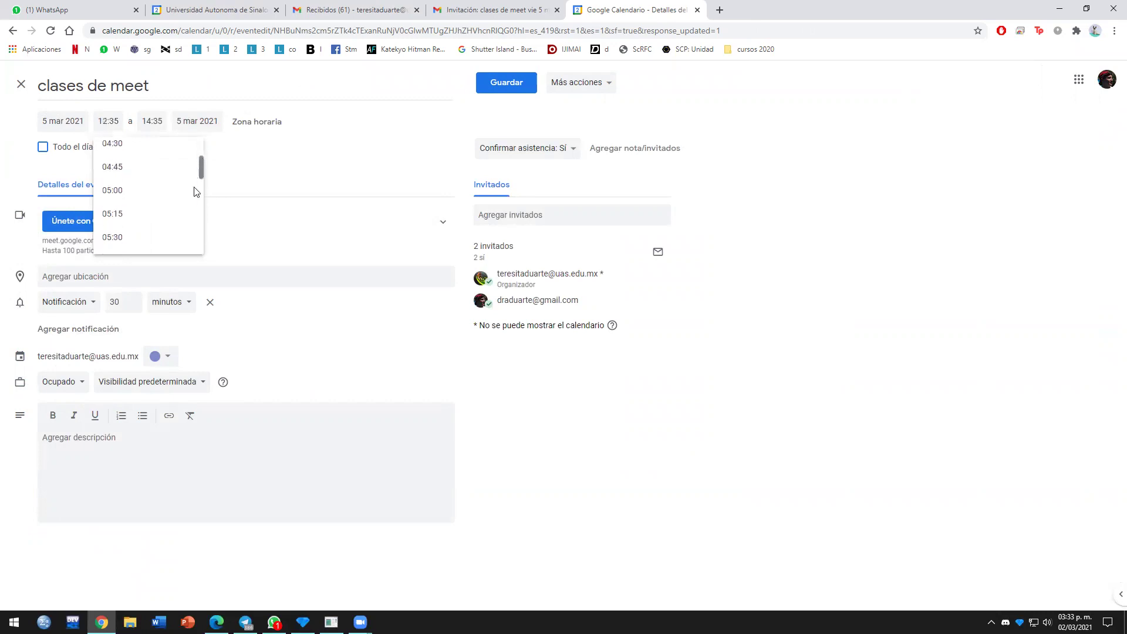
{"action": "left_click", "coordinate": [197, 121]}
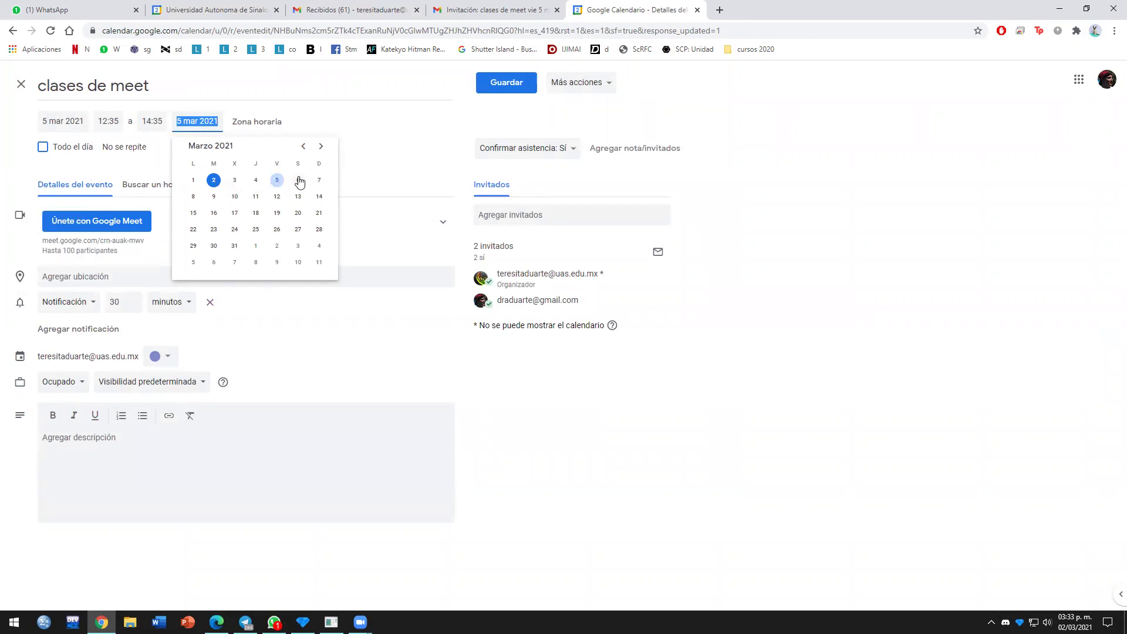
{"action": "left_click", "coordinate": [299, 181]}
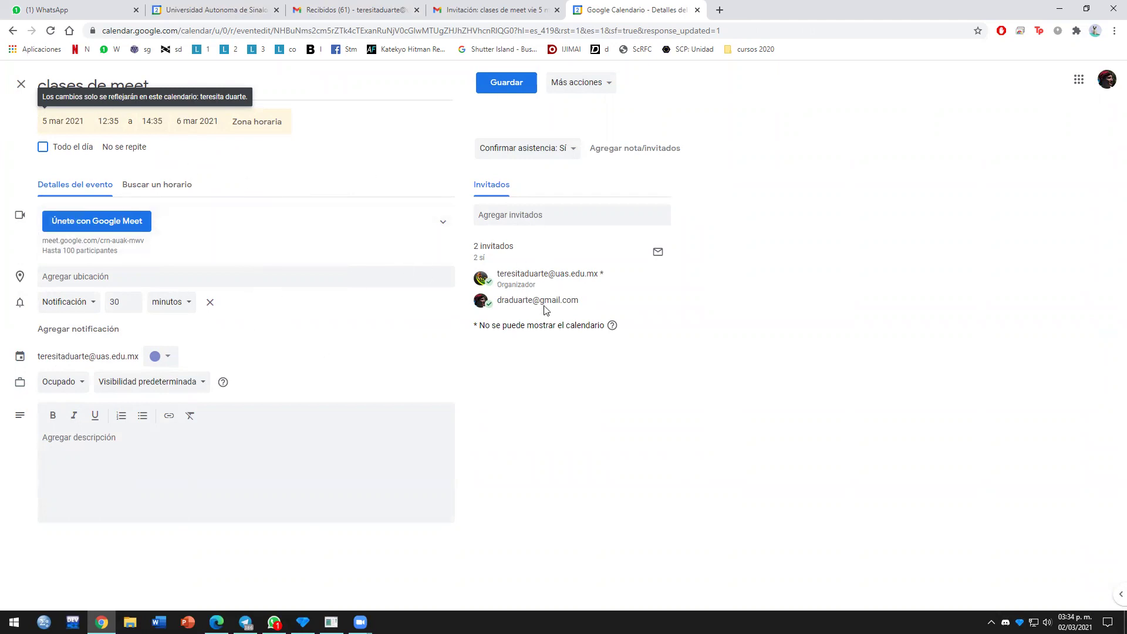
{"action": "left_click", "coordinate": [516, 84]}
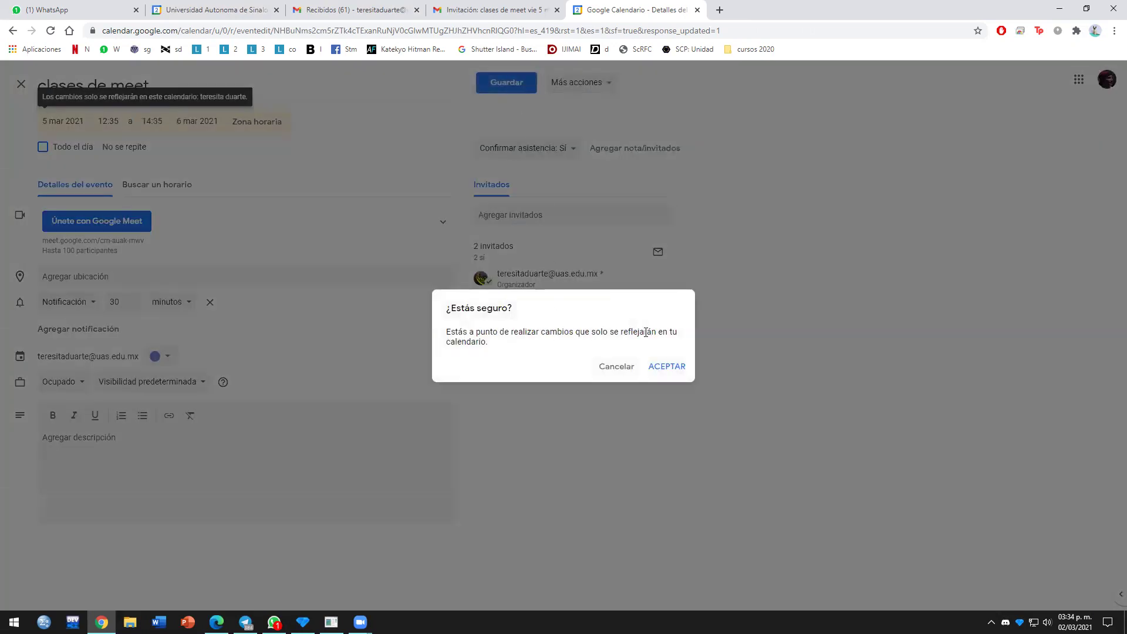
{"action": "left_click", "coordinate": [667, 367]}
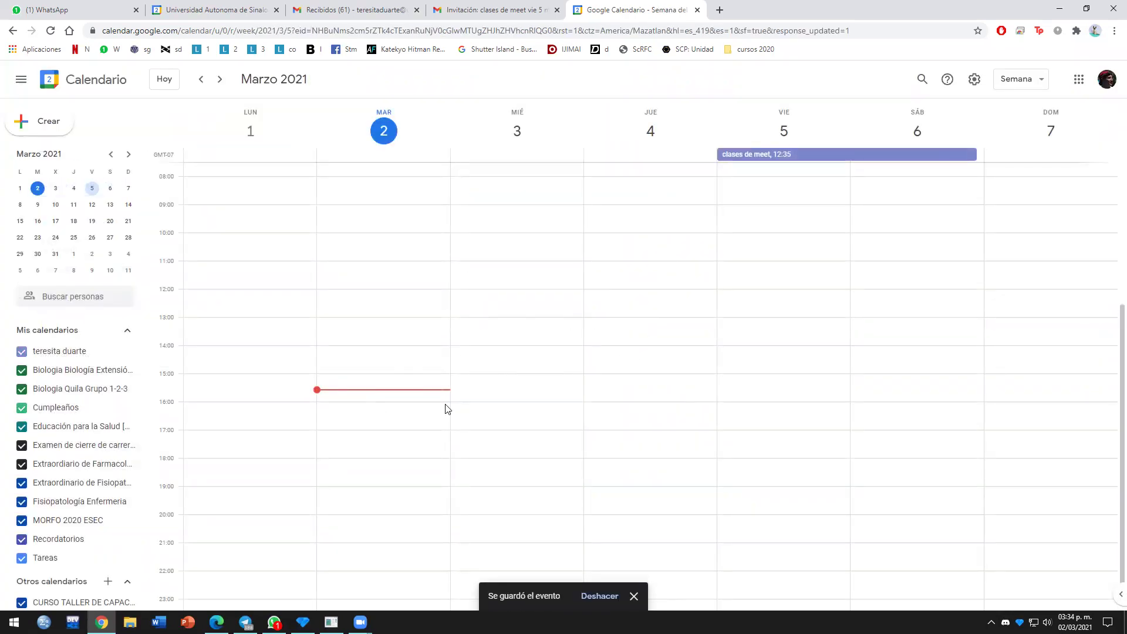
Step: Open Friday's clases de meet event (5–6 mar 2021) in the full edit page
{"action": "left_click", "coordinate": [784, 156]}
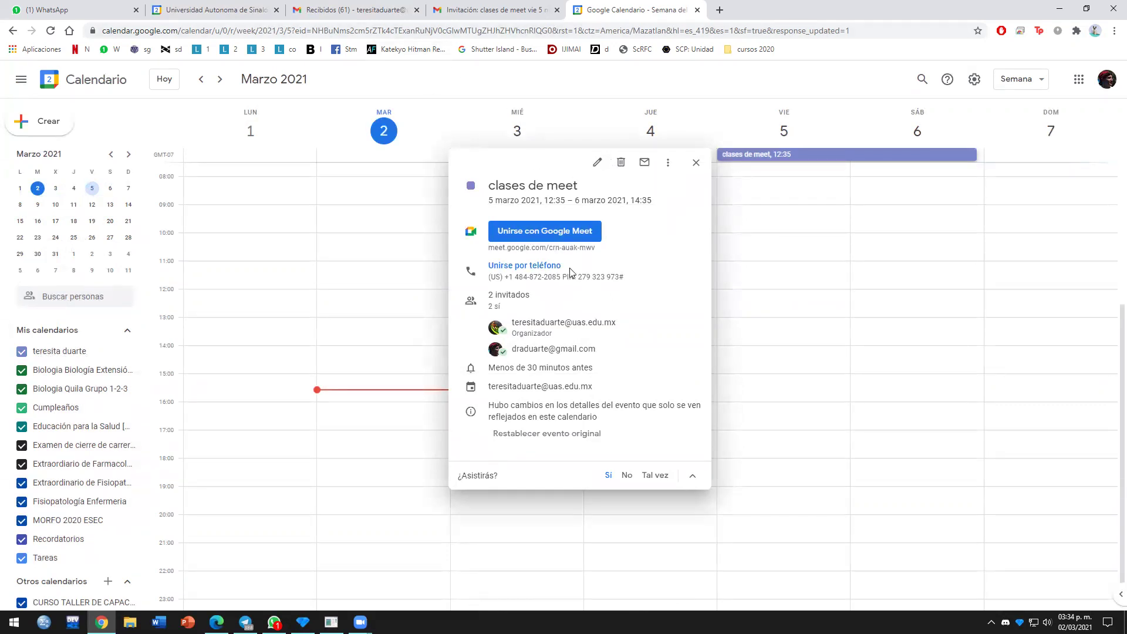
{"action": "left_click", "coordinate": [597, 161]}
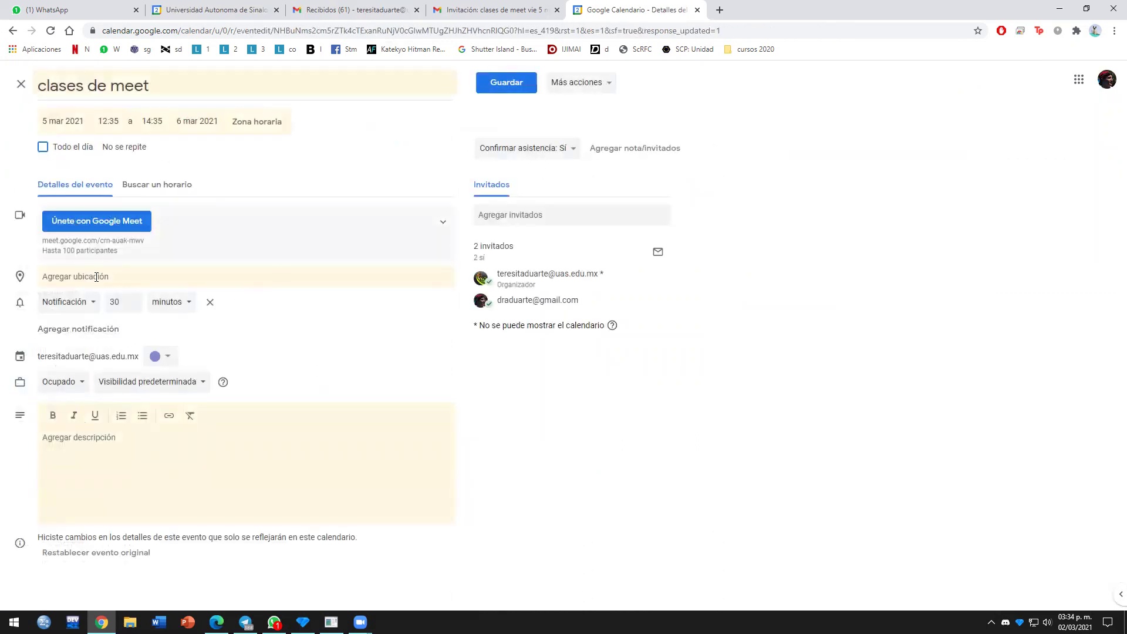